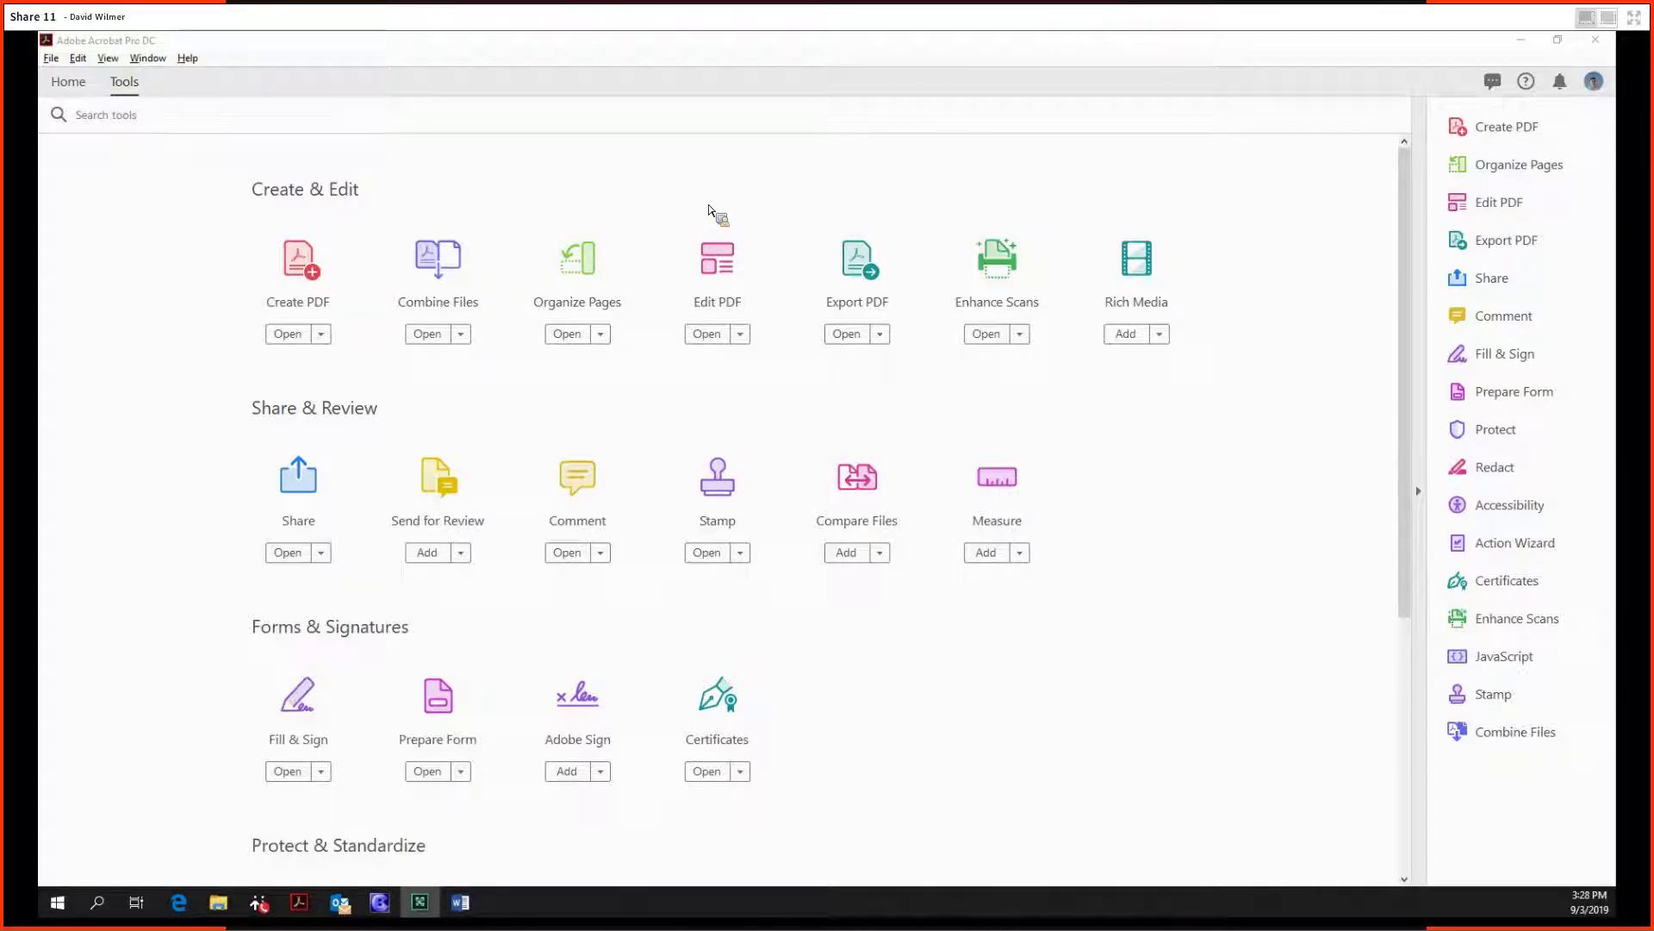
# - Start combining files and add the Meridian request for proposal PDF from the Acrobat Demos folders
pyautogui.click(438, 258)
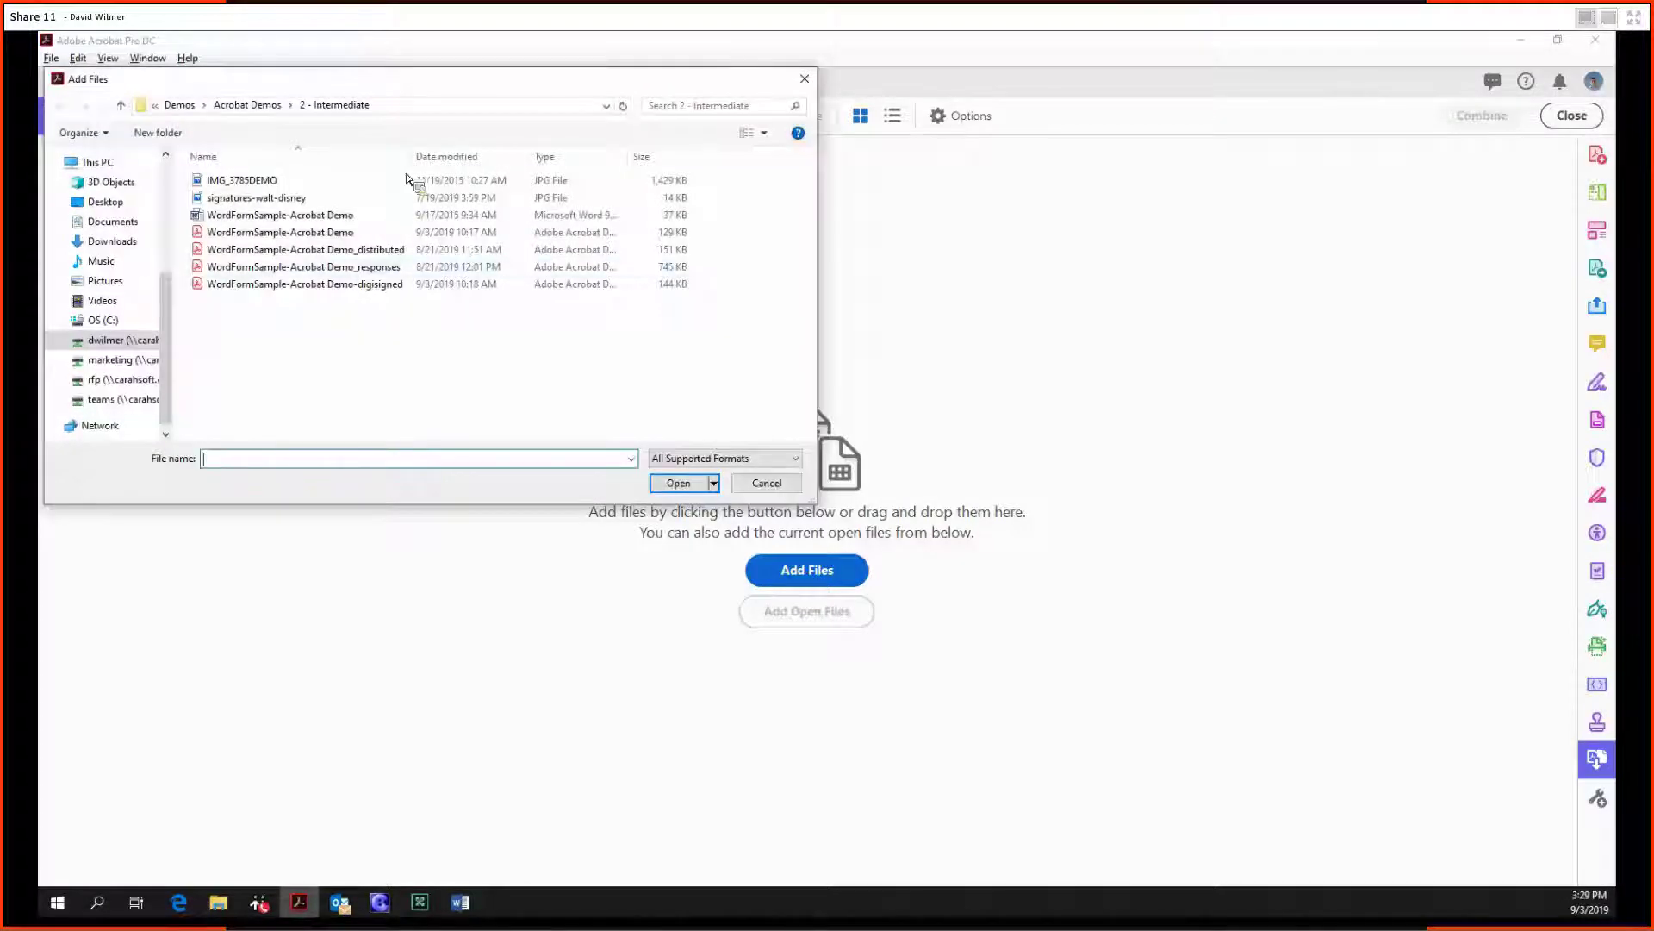
pyautogui.click(274, 105)
pyautogui.doubleClick(296, 185)
pyautogui.doubleClick(309, 198)
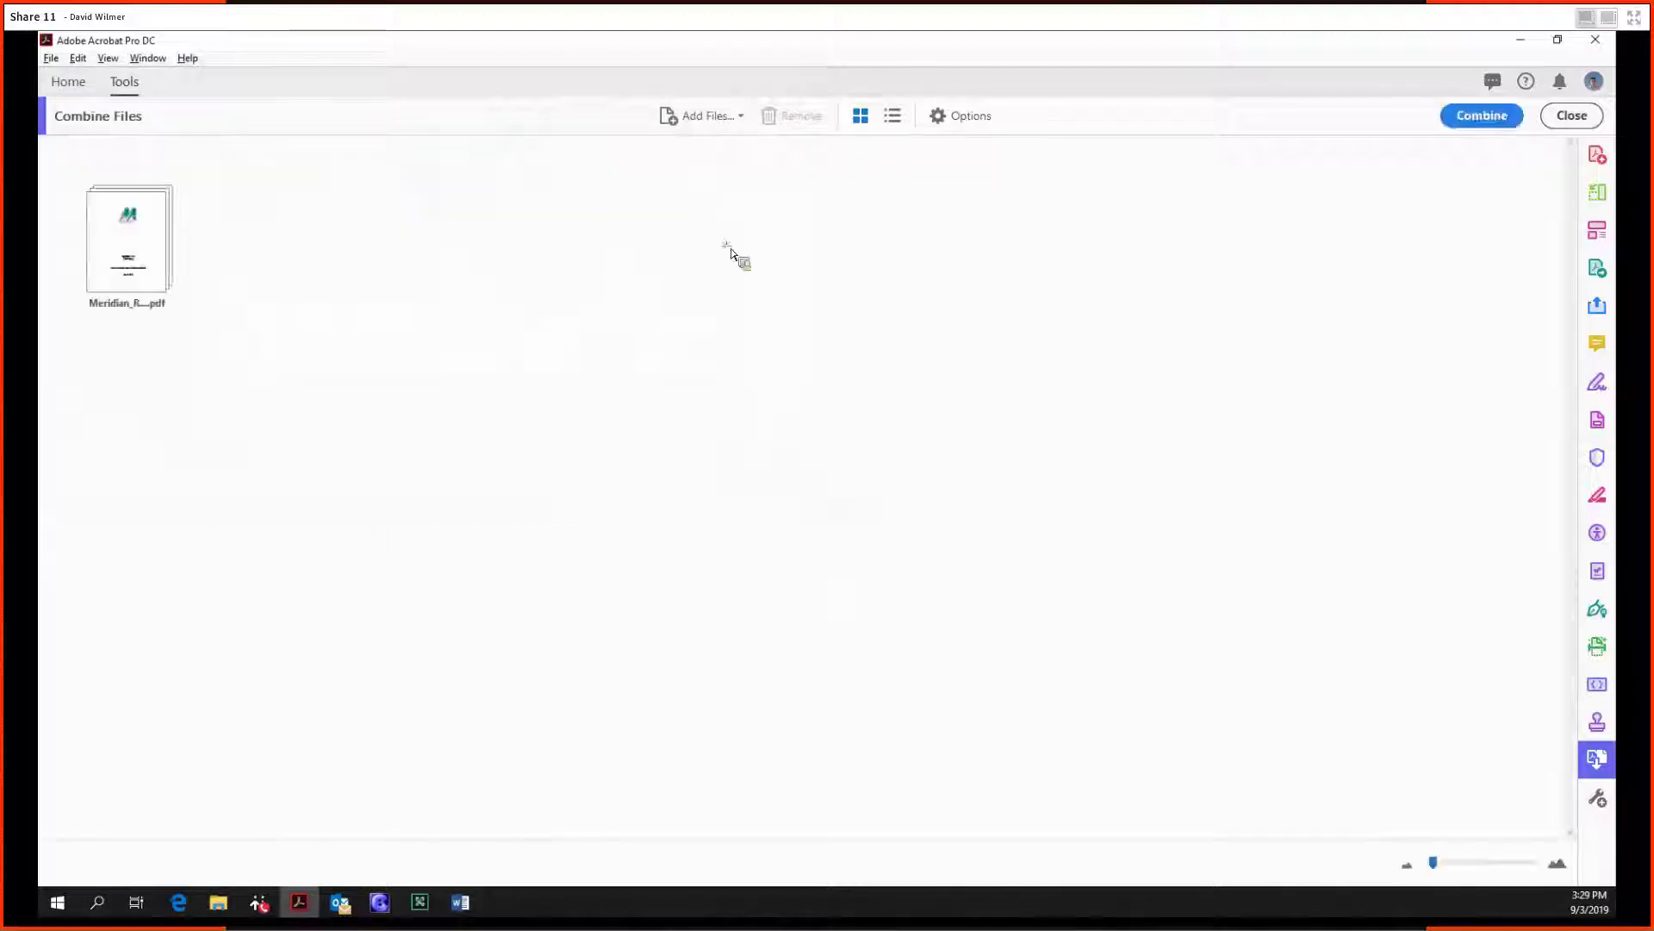
# - Add the Word document WordFormSample-Acrobat Demo and combine it with the Meridian PDF into one file
pyautogui.click(724, 121)
pyautogui.click(725, 145)
pyautogui.click(430, 107)
pyautogui.doubleClick(391, 214)
pyautogui.doubleClick(376, 216)
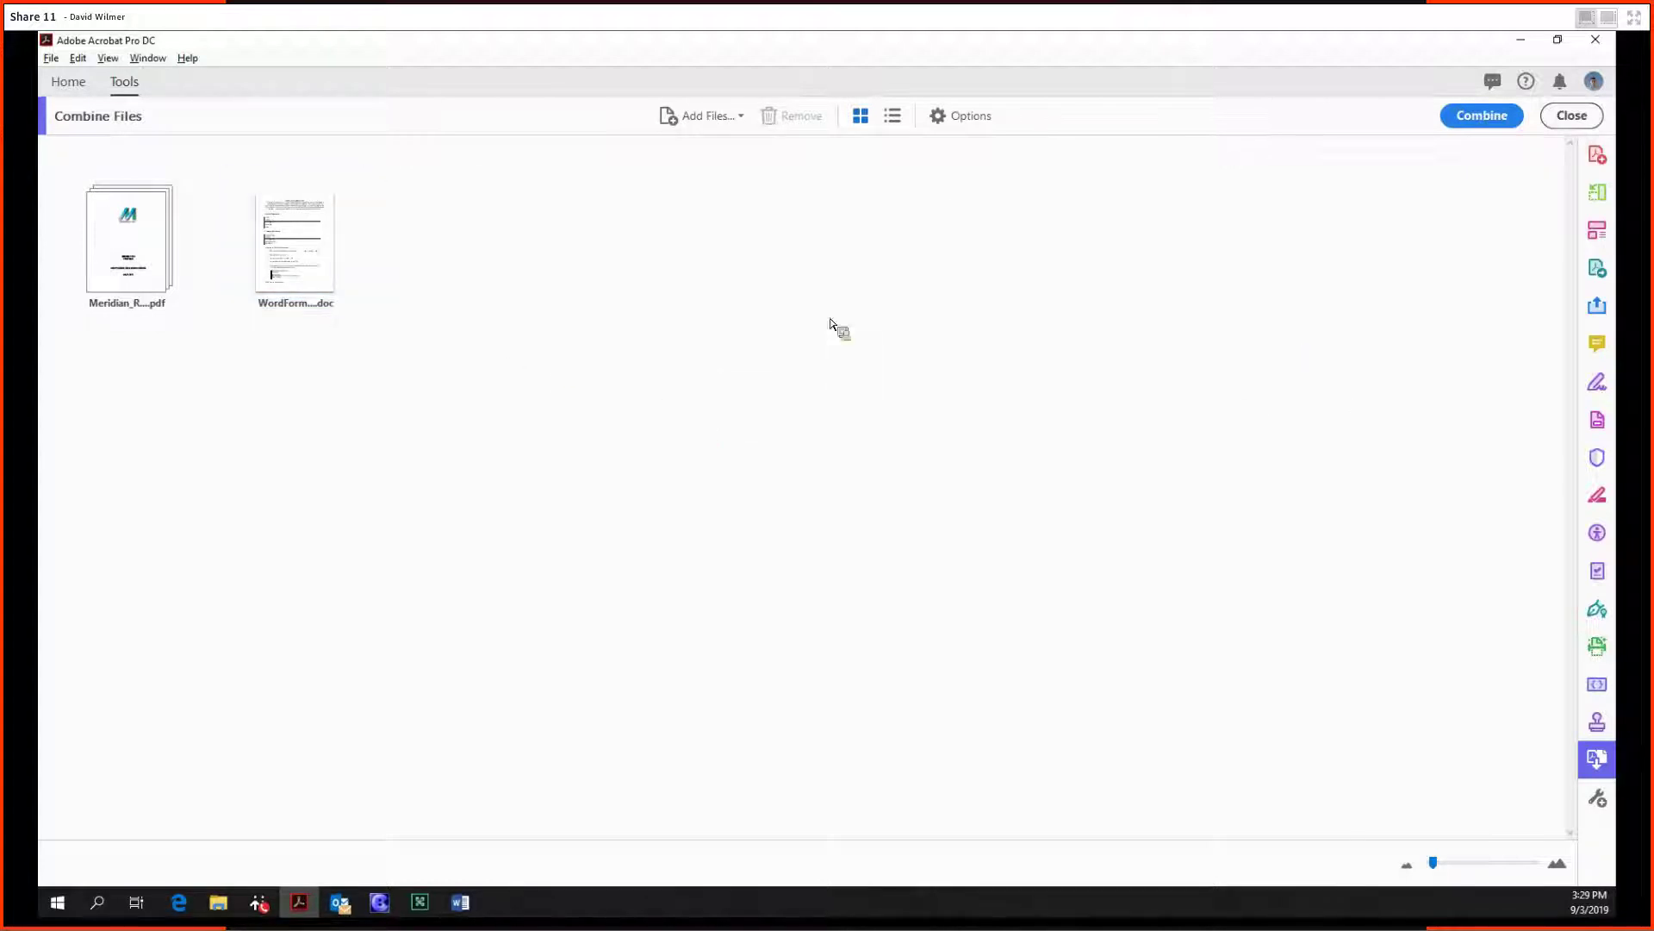
pyautogui.click(1473, 115)
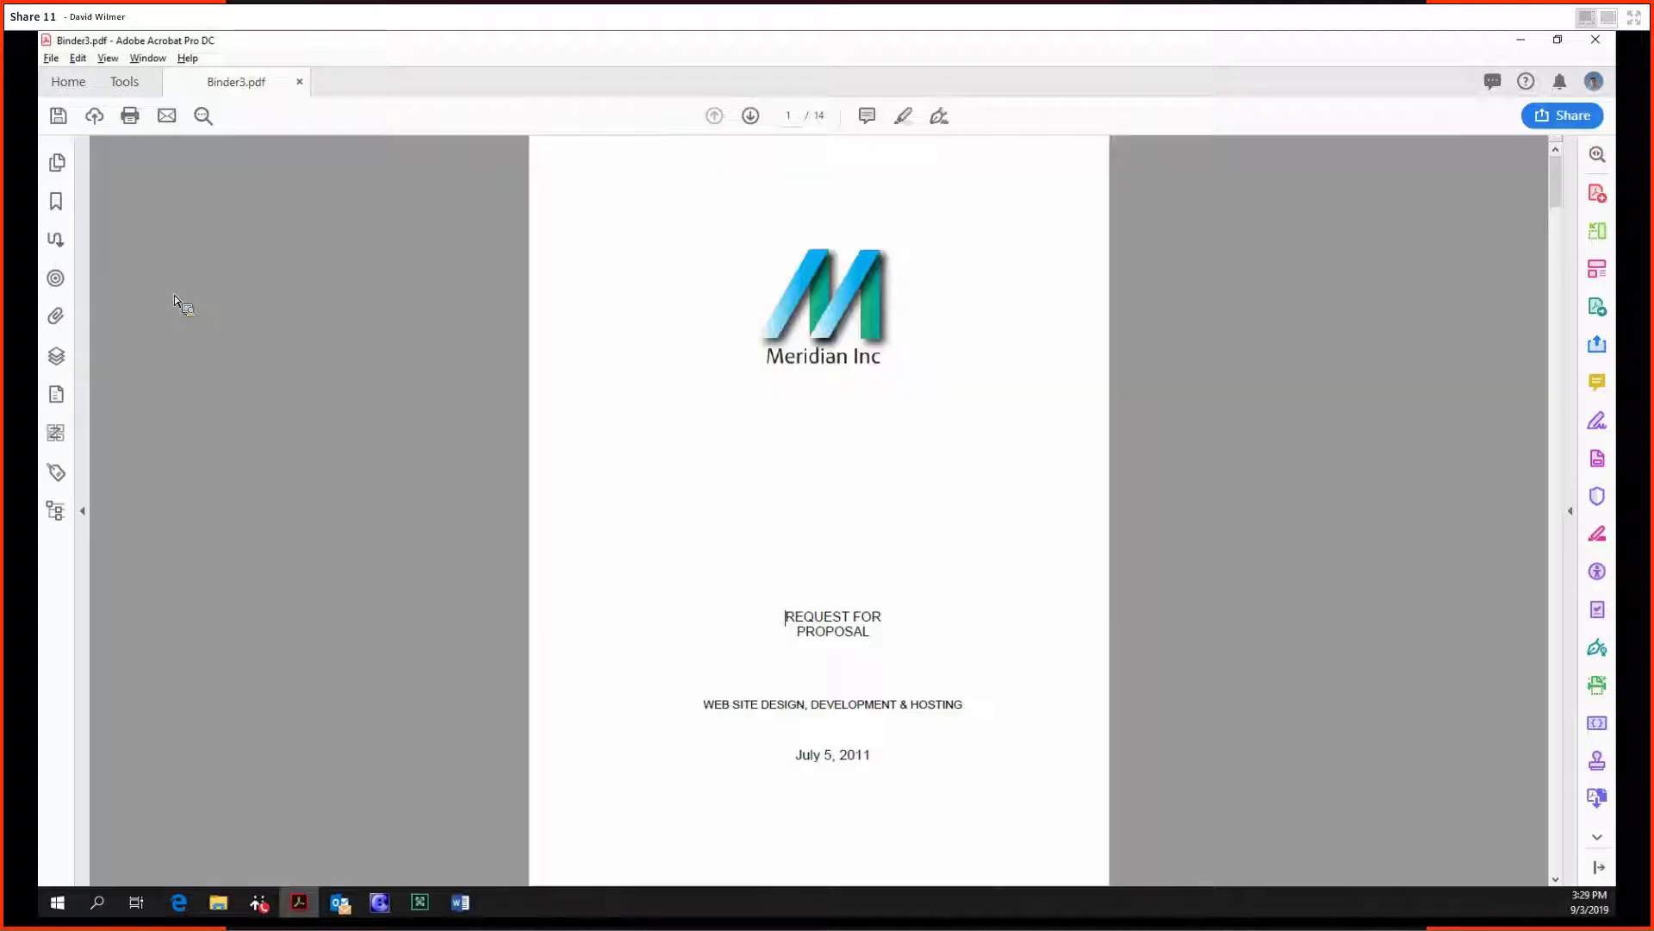
# - Look through the combined Binder3.pdf from the cover to the sample Word form on the last page
pyautogui.scroll(-20, 401, 379)
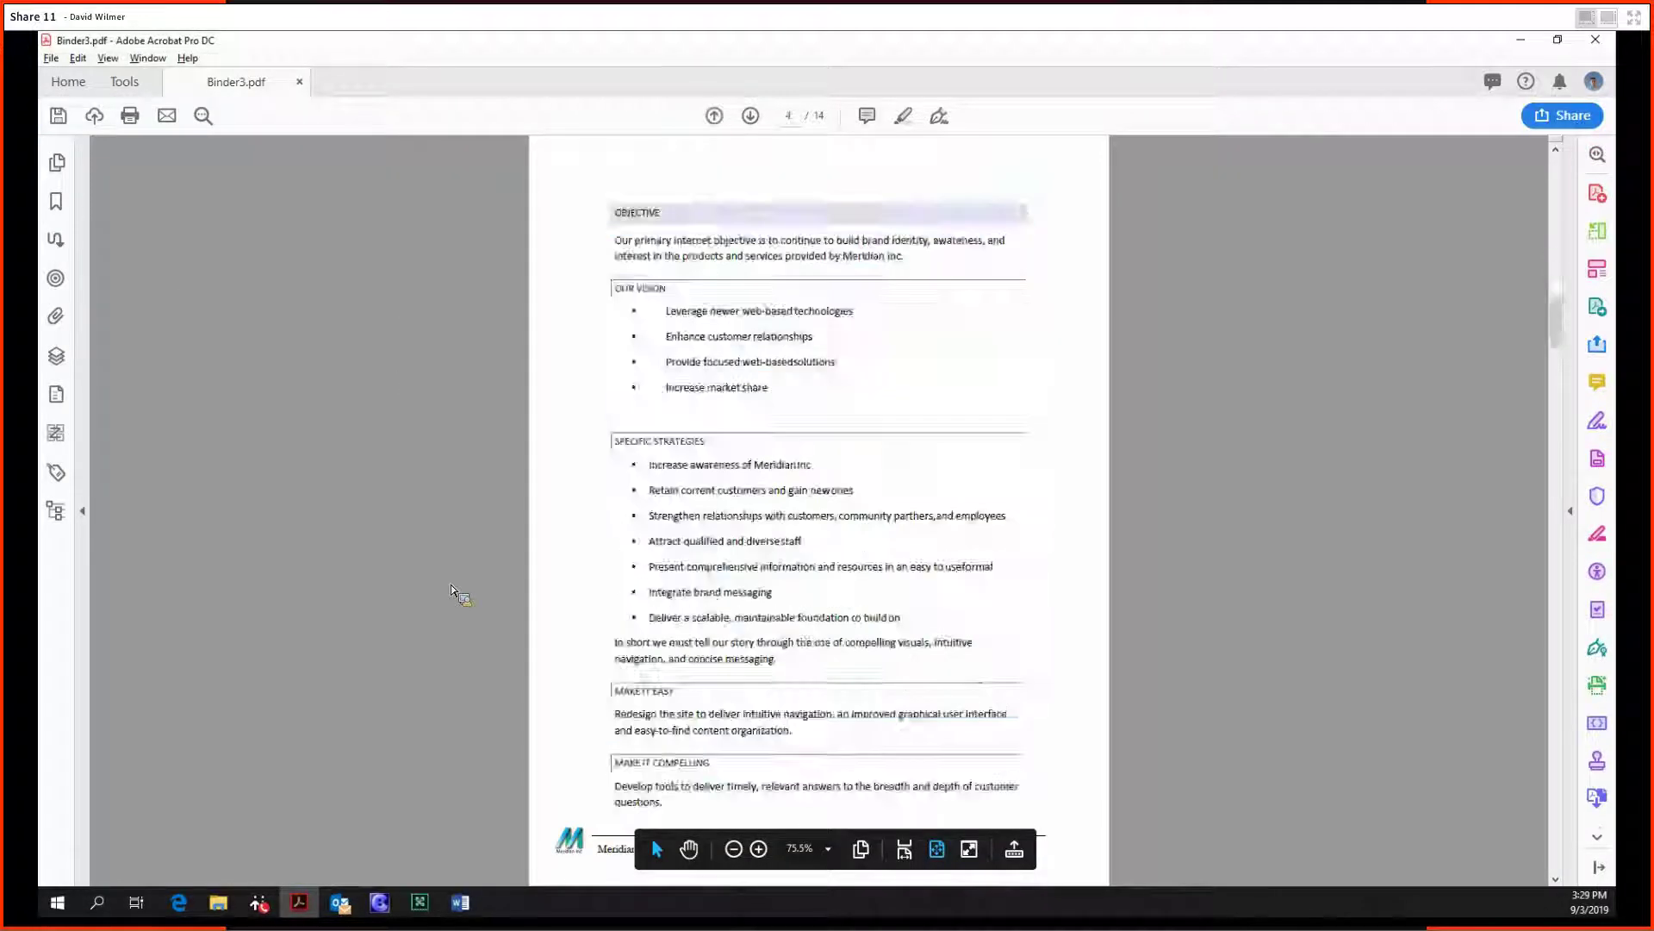
pyautogui.scroll(20, 457, 656)
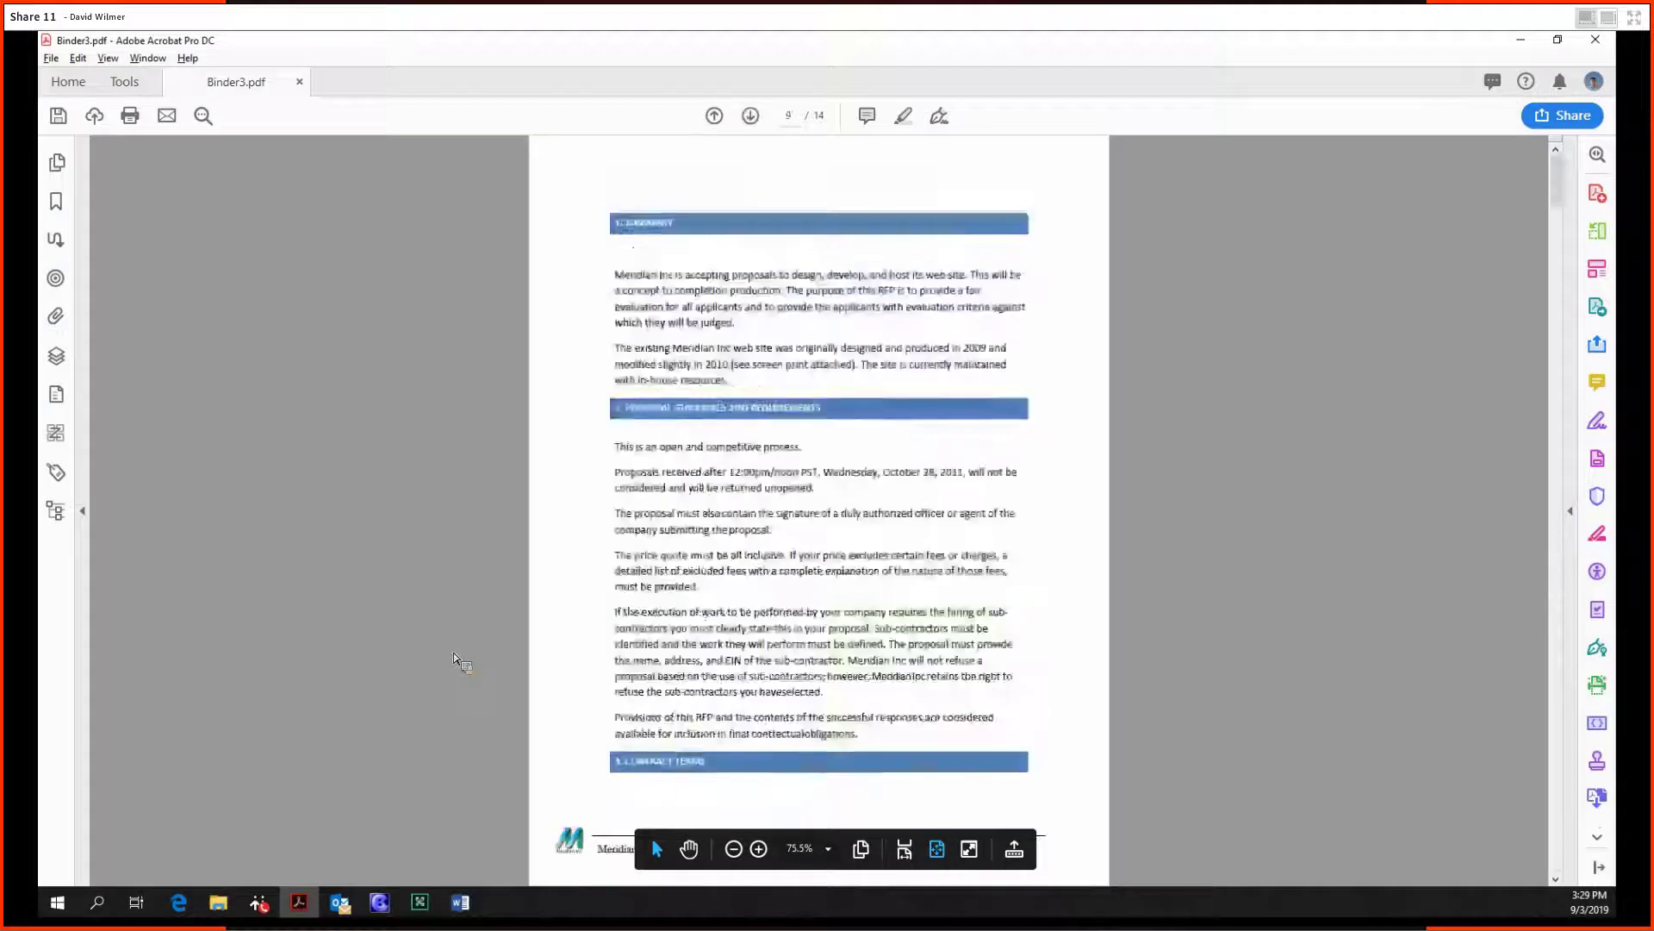
pyautogui.scroll(-8, 554, 517)
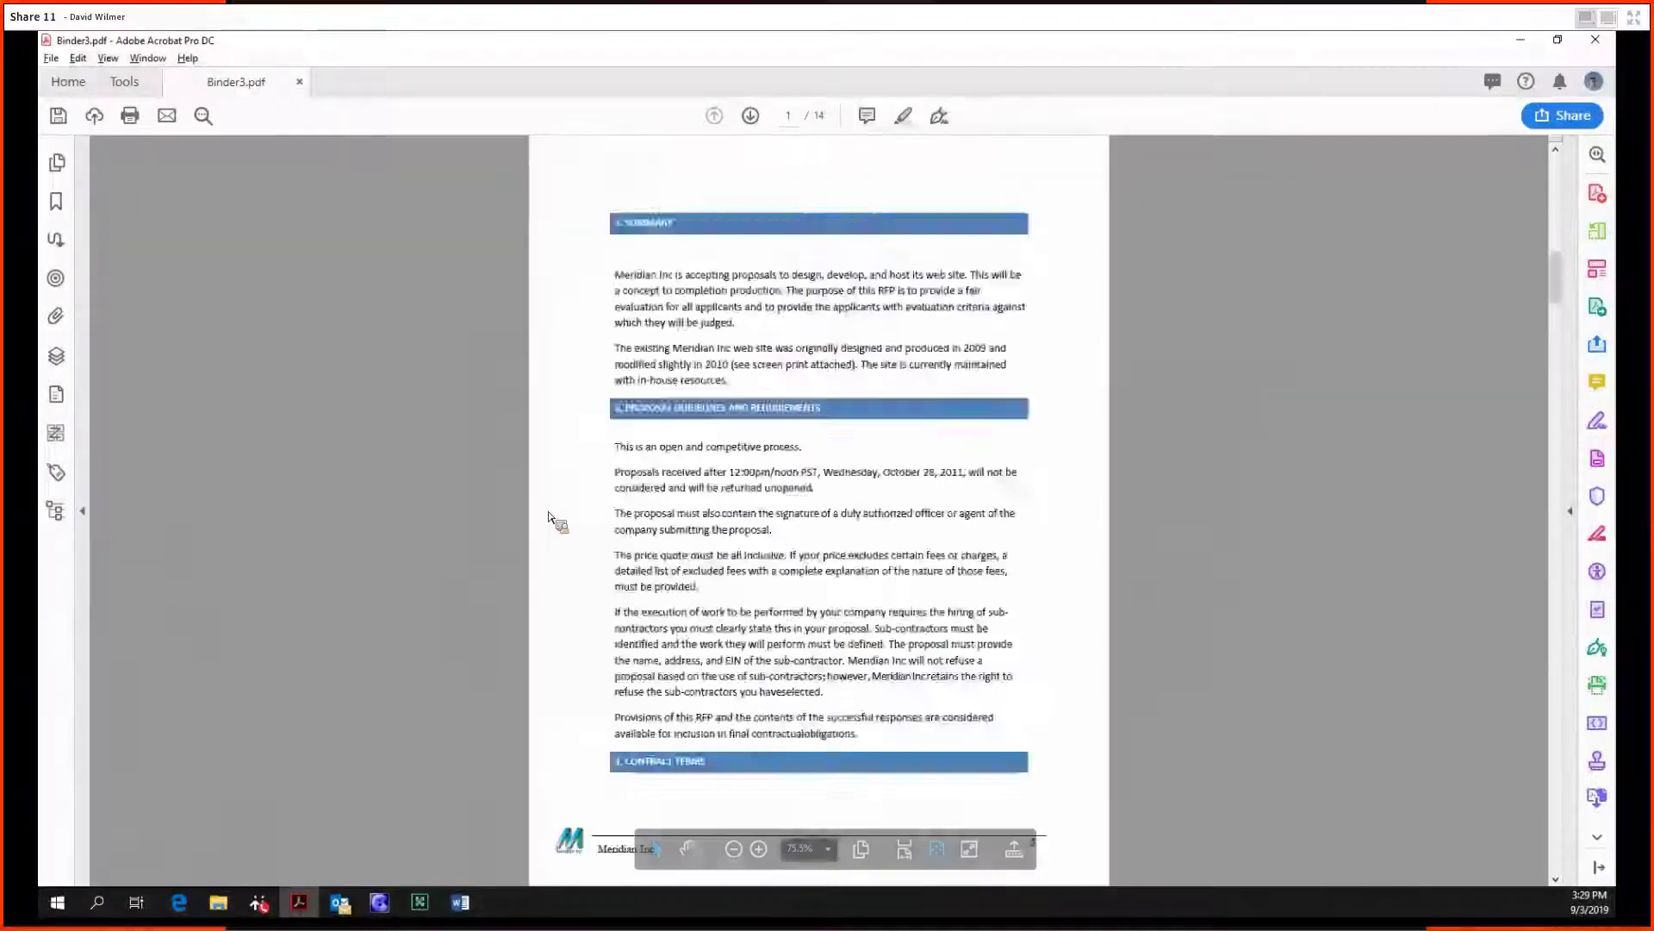
pyautogui.scroll(4, 702, 247)
pyautogui.scroll(5, 738, 296)
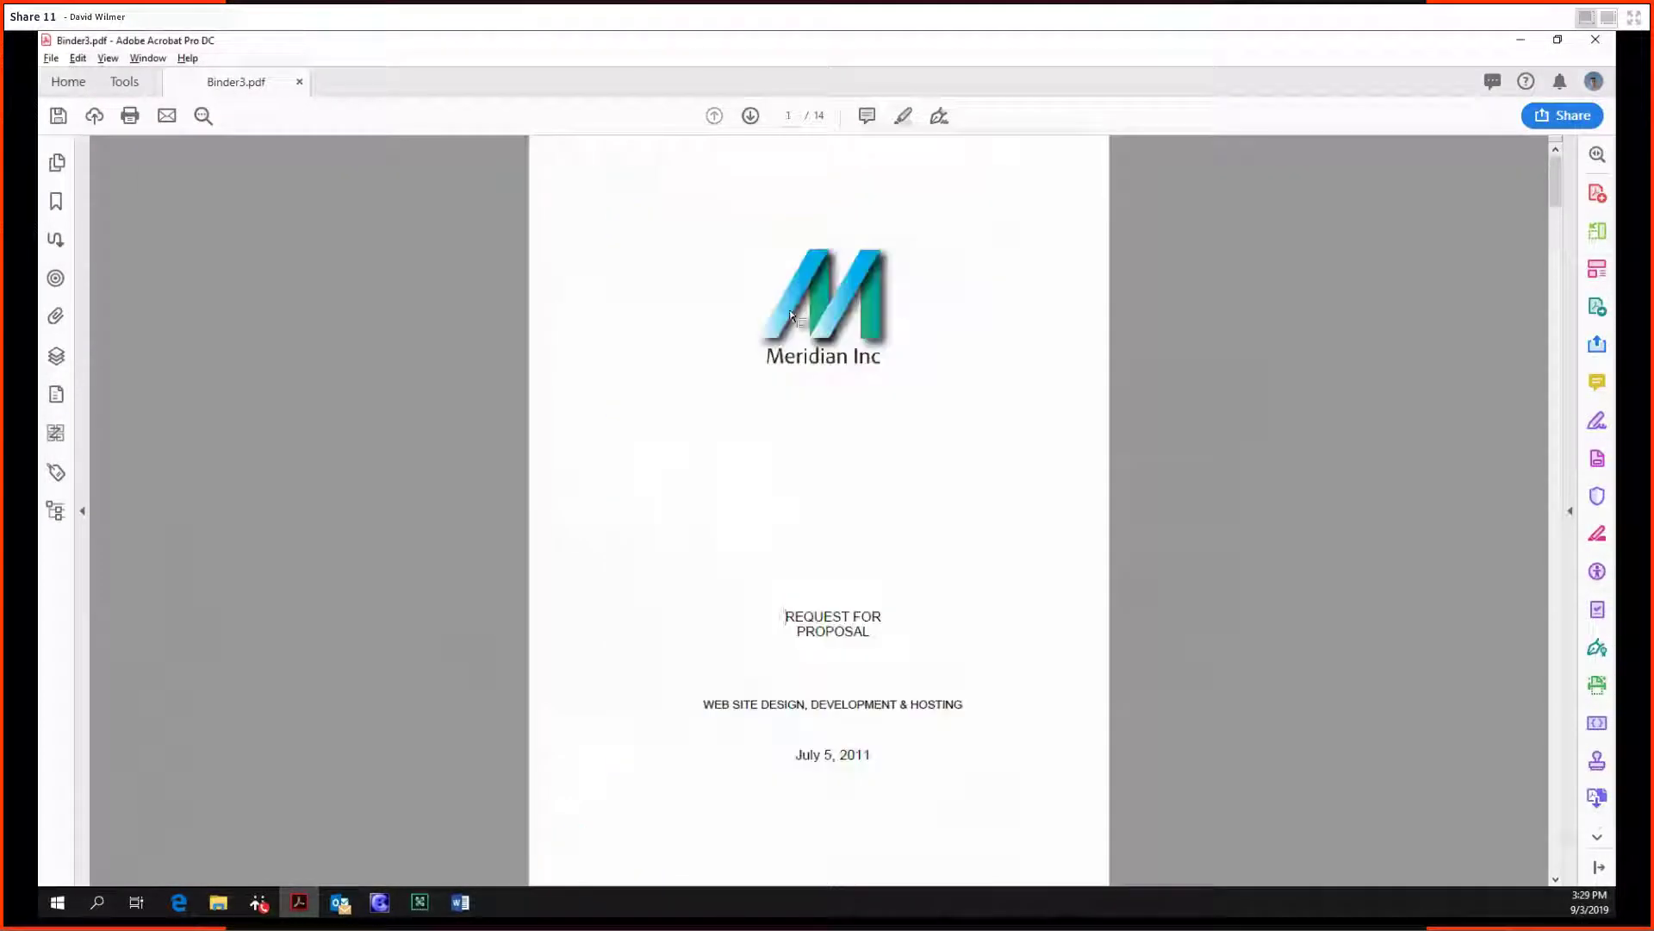
pyautogui.scroll(-20, 838, 432)
pyautogui.scroll(-20, 834, 428)
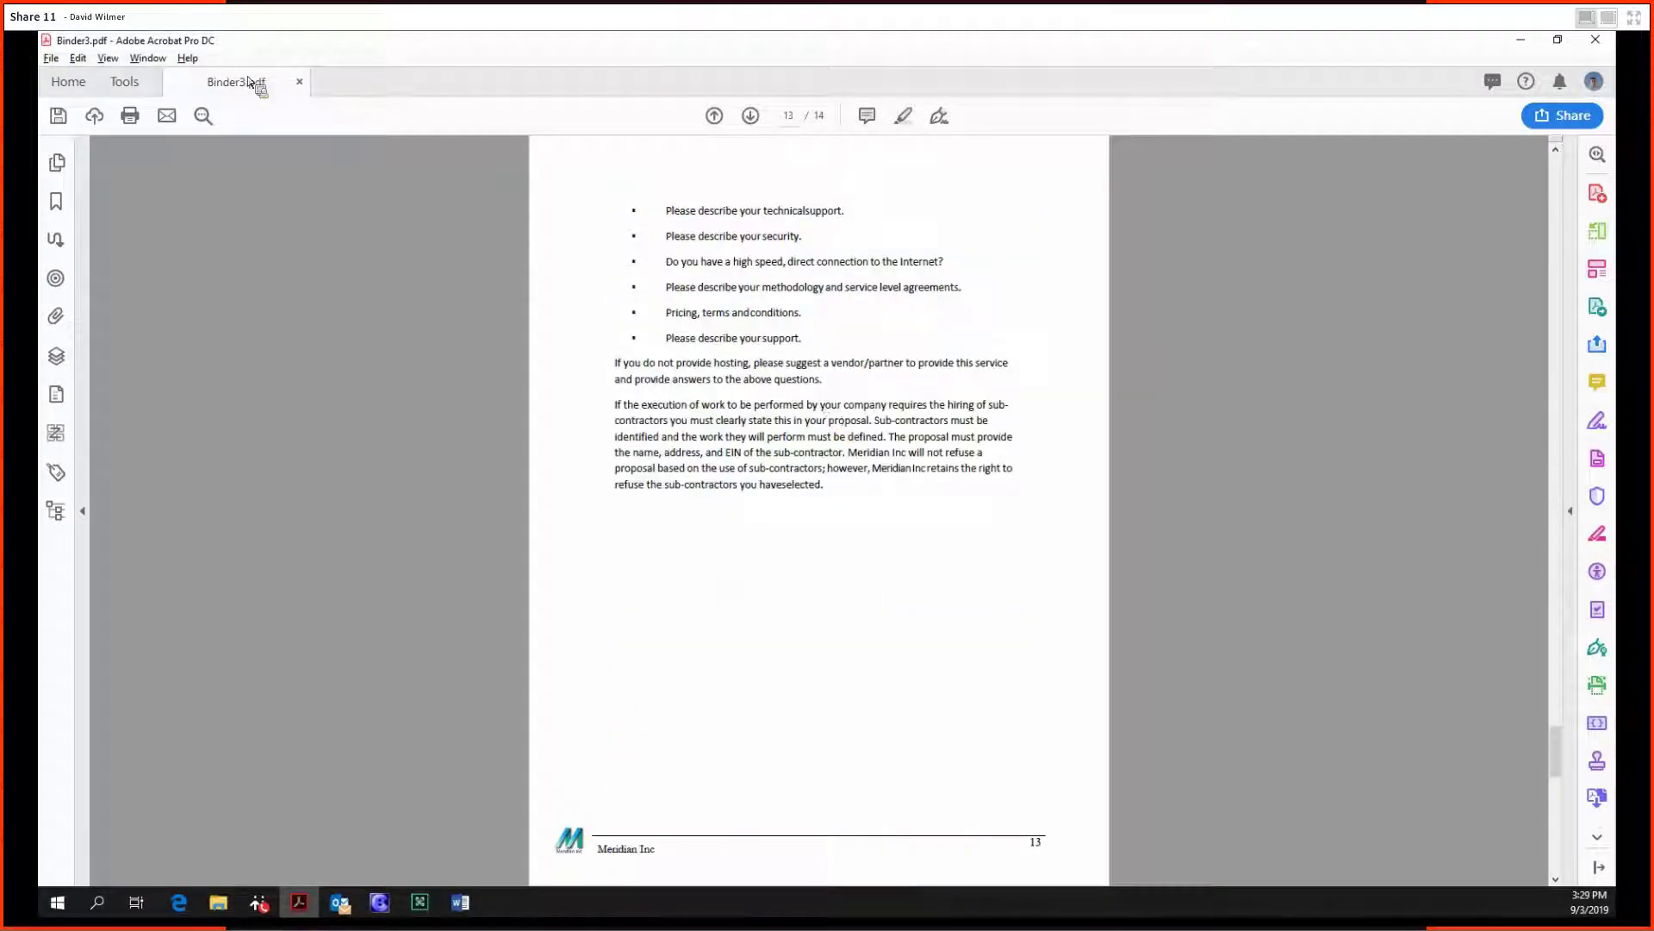
pyautogui.scroll(5, 633, 183)
pyautogui.scroll(-12, 635, 185)
pyautogui.moveTo(666, 215); pyautogui.dragTo(1017, 274)
pyautogui.click(694, 278)
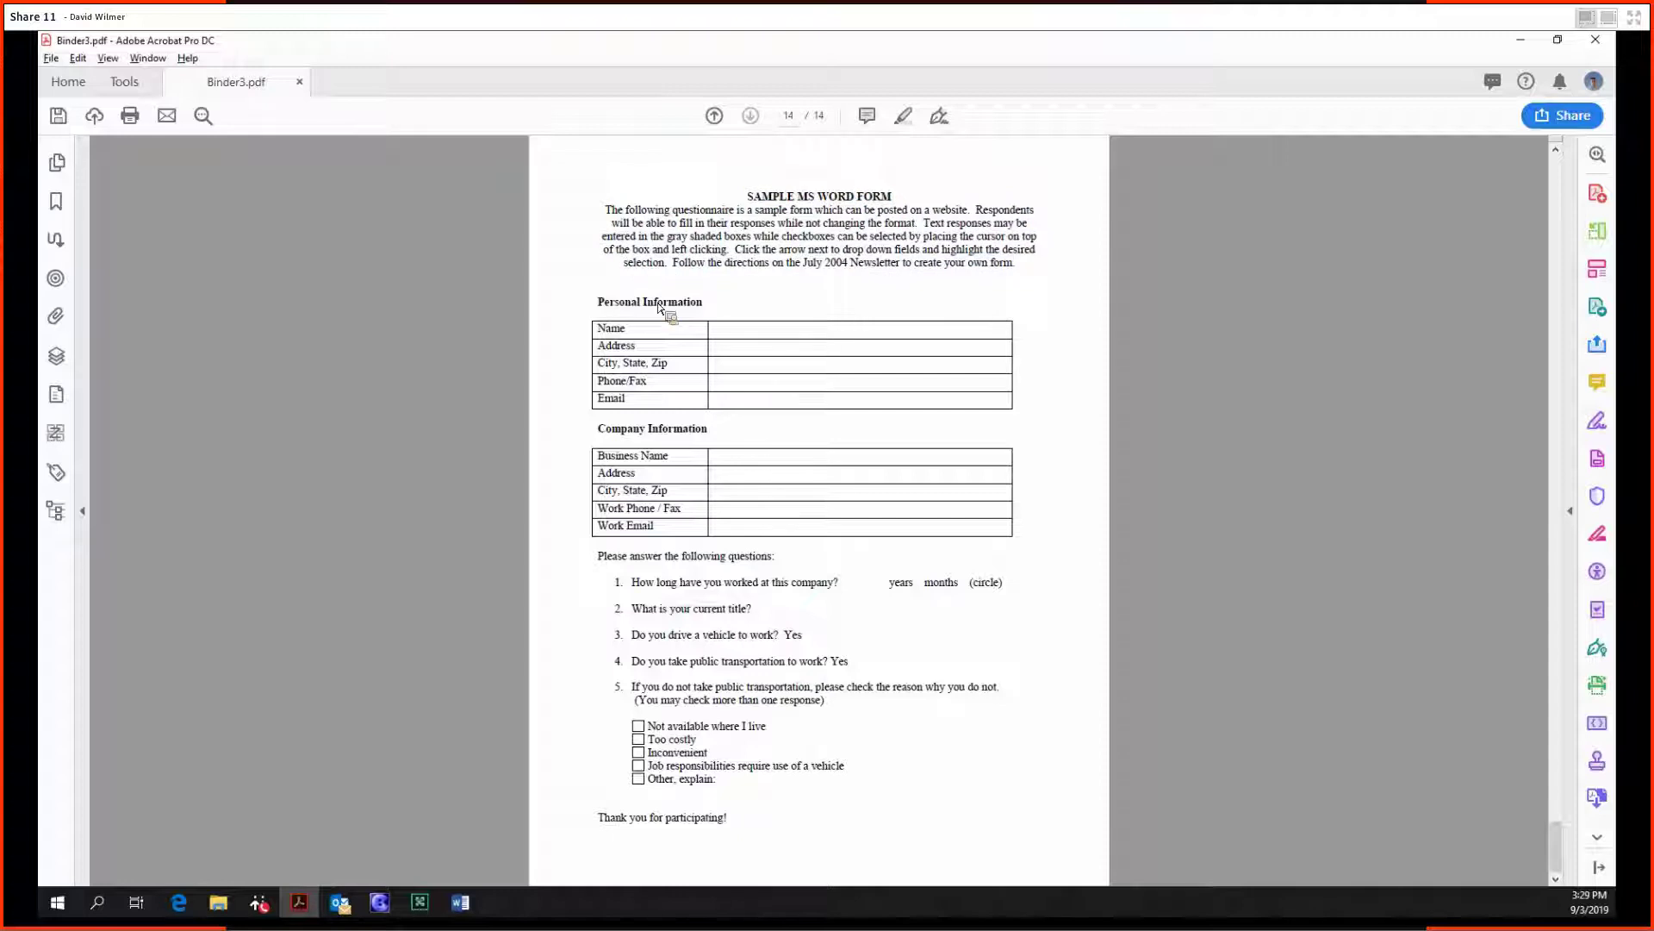
pyautogui.scroll(8, 689, 314)
pyautogui.scroll(-8, 840, 346)
pyautogui.scroll(8, 835, 343)
pyautogui.scroll(20, 836, 346)
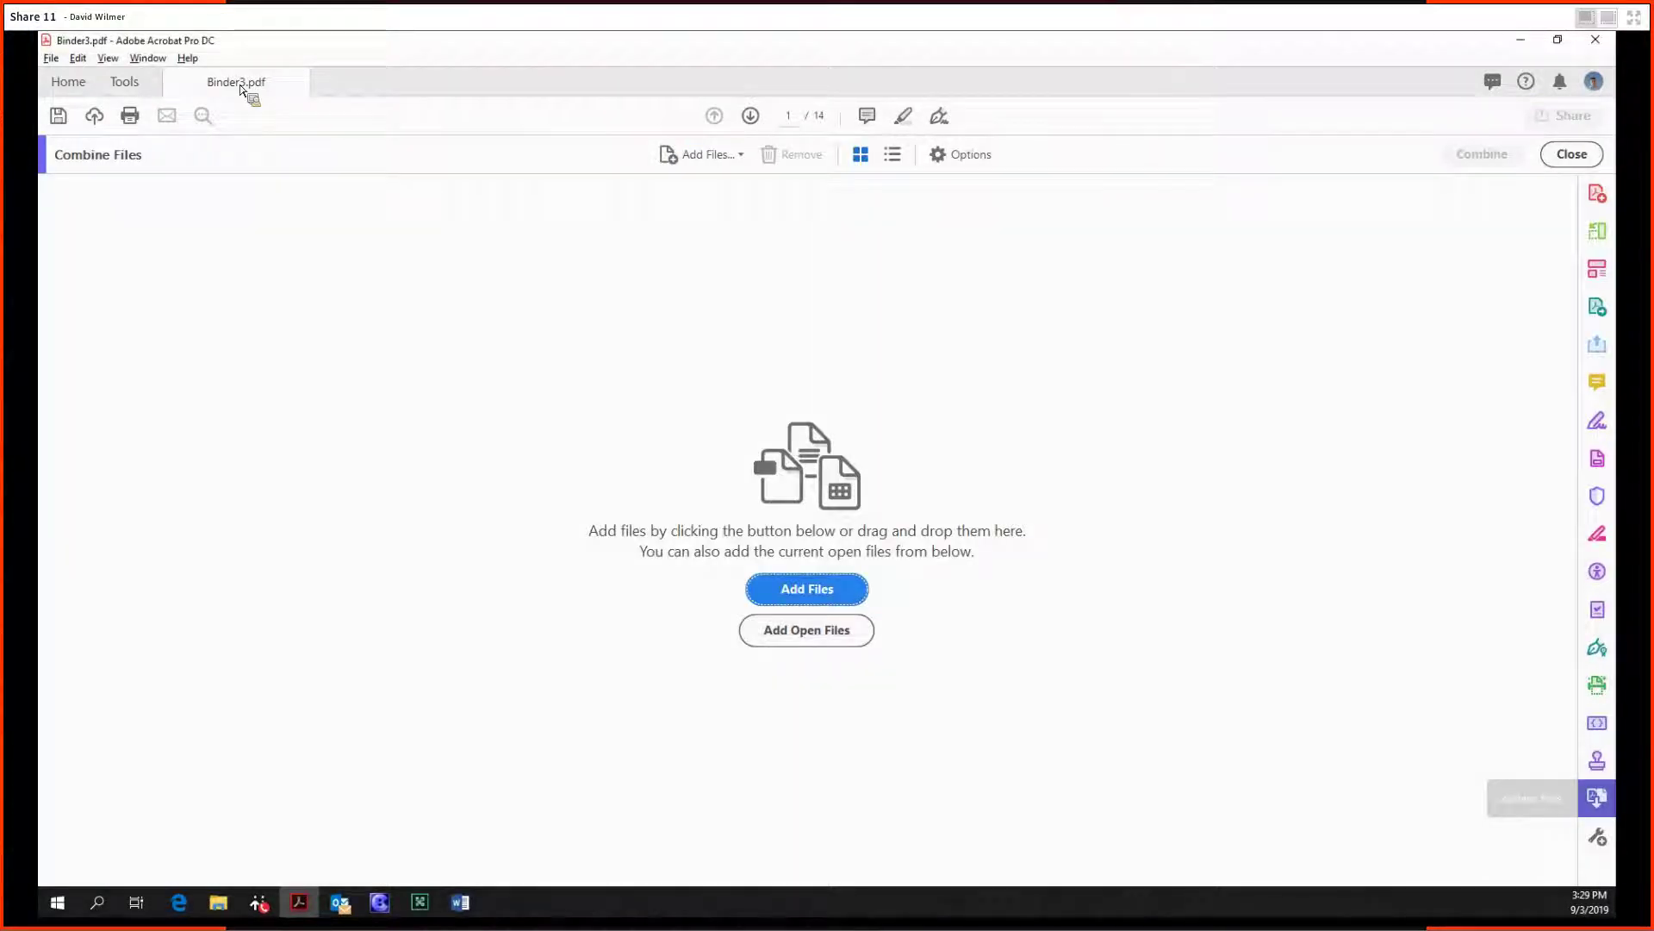
# - Add the open Binder3.pdf and the image IMG_3785DEMO to a new file combination
pyautogui.click(713, 159)
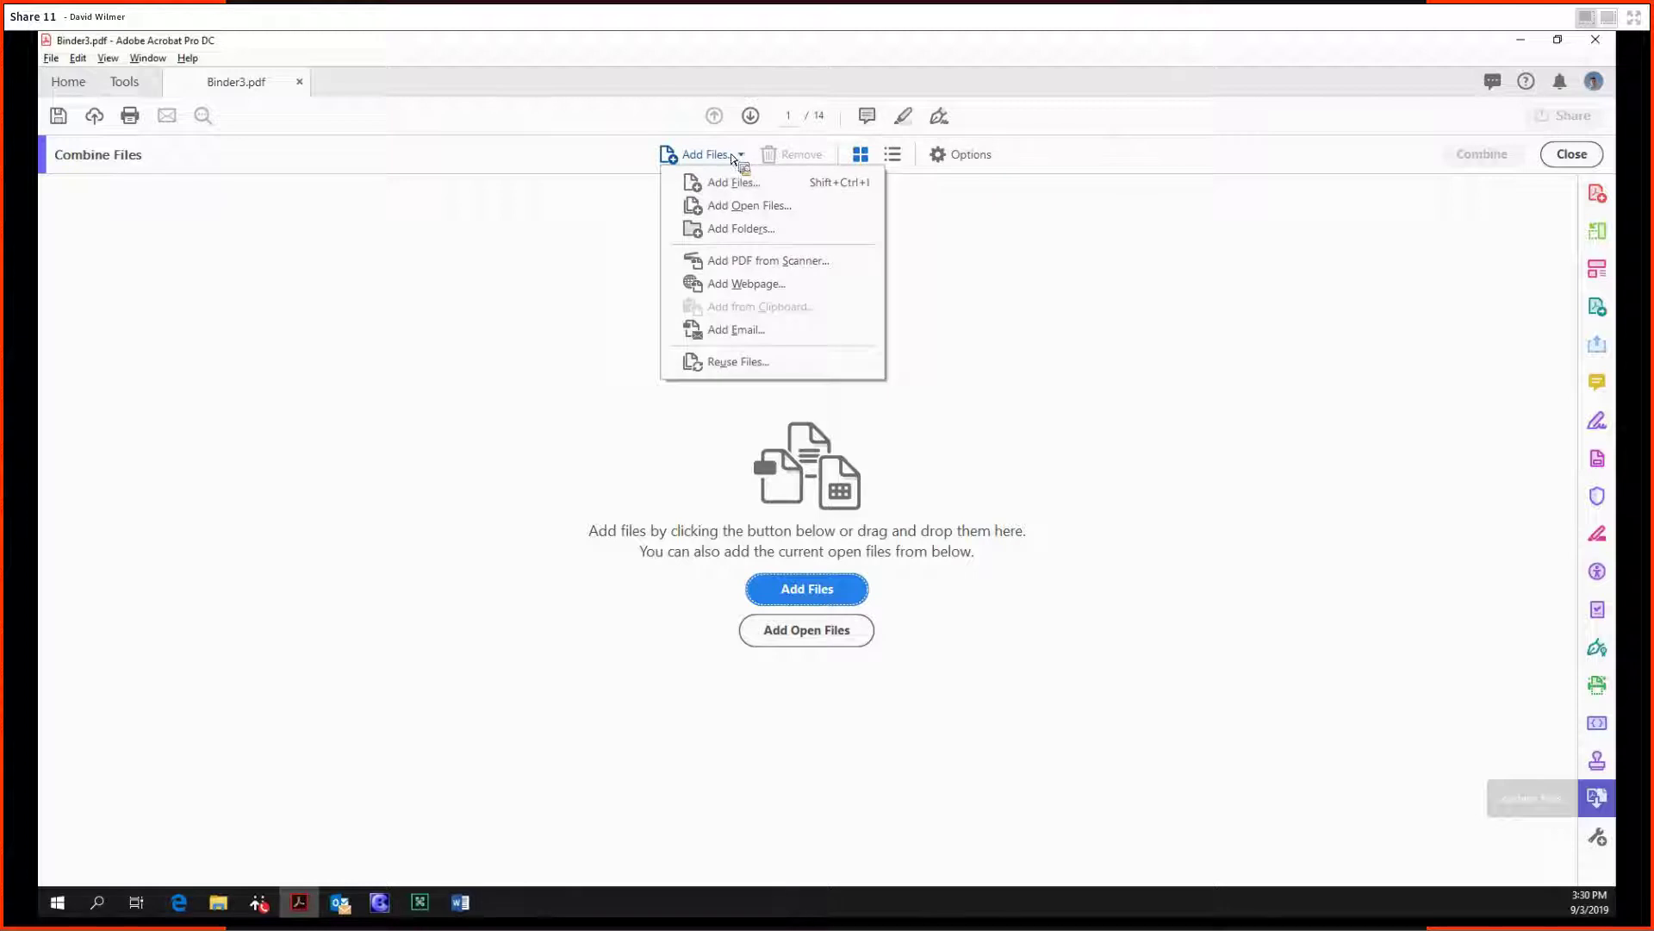
pyautogui.click(773, 209)
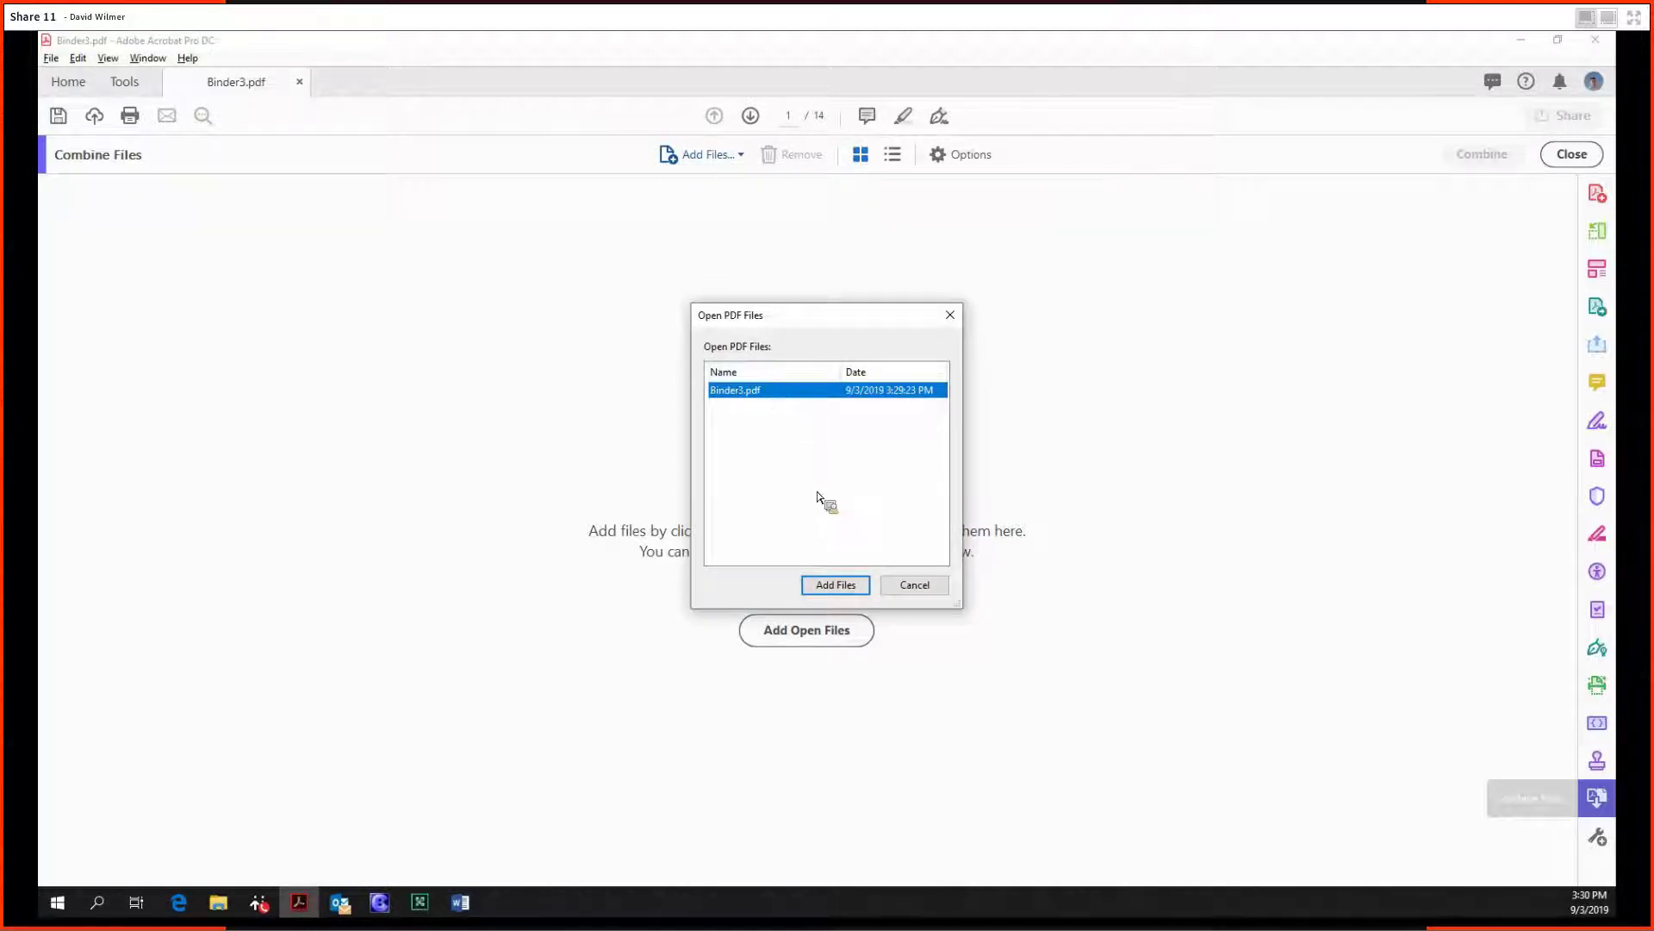
pyautogui.click(840, 584)
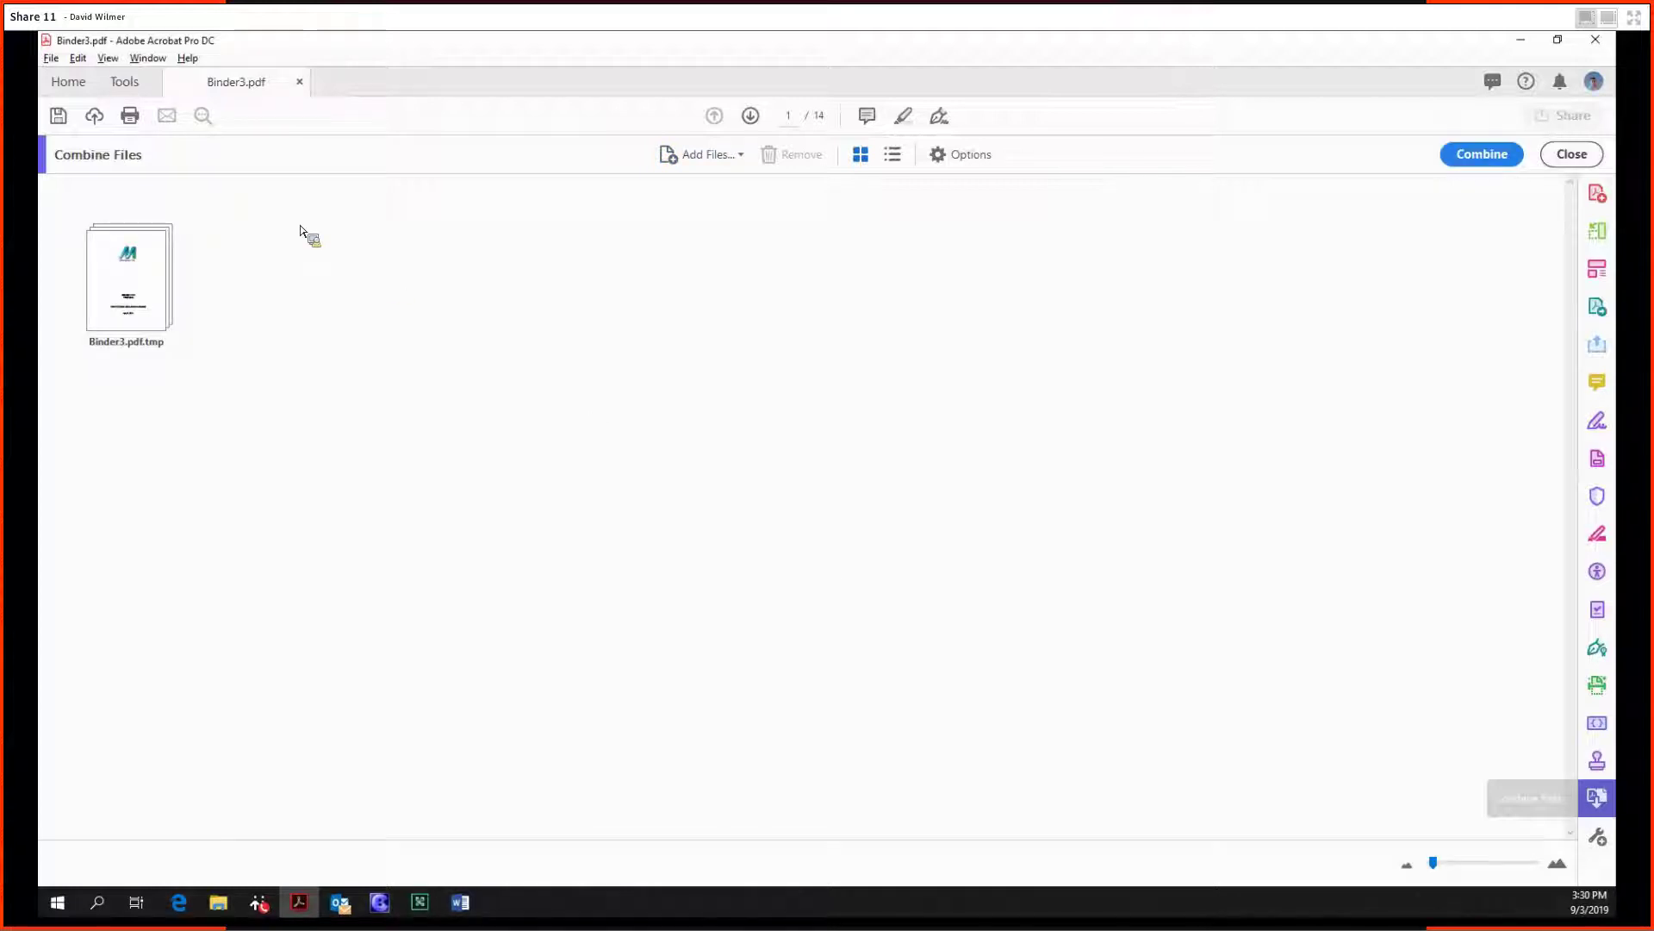
pyautogui.click(697, 157)
pyautogui.click(728, 179)
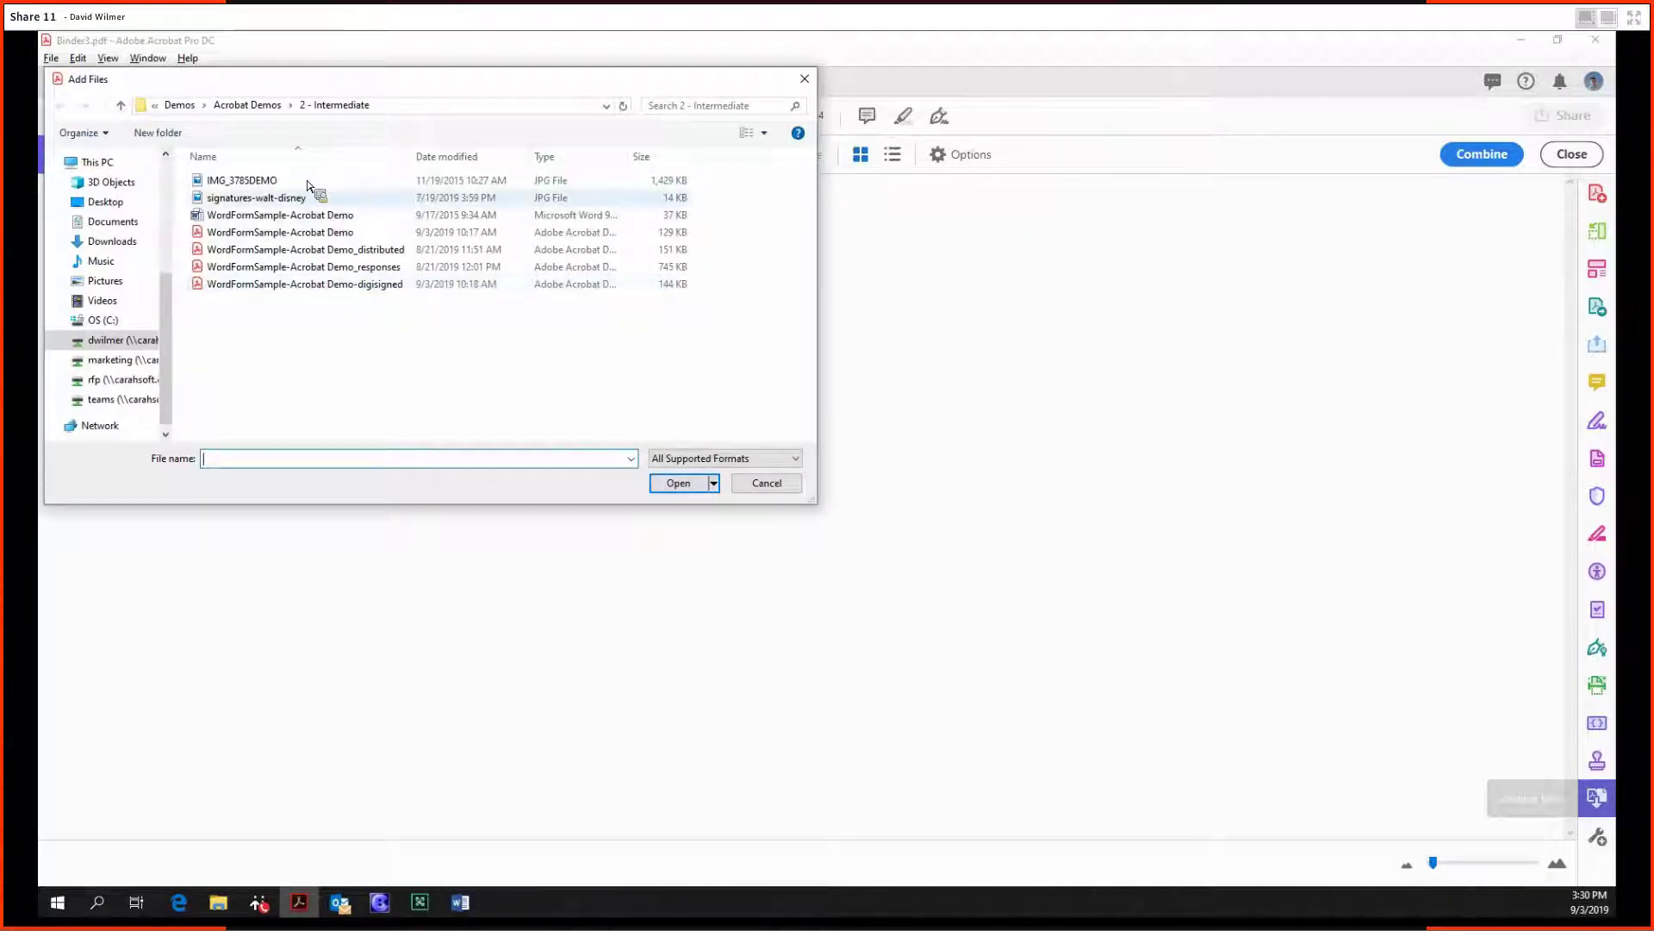
pyautogui.doubleClick(319, 181)
# - Review the available sources for adding files, and view the files to combine as a list and again as thumbnails
pyautogui.click(702, 156)
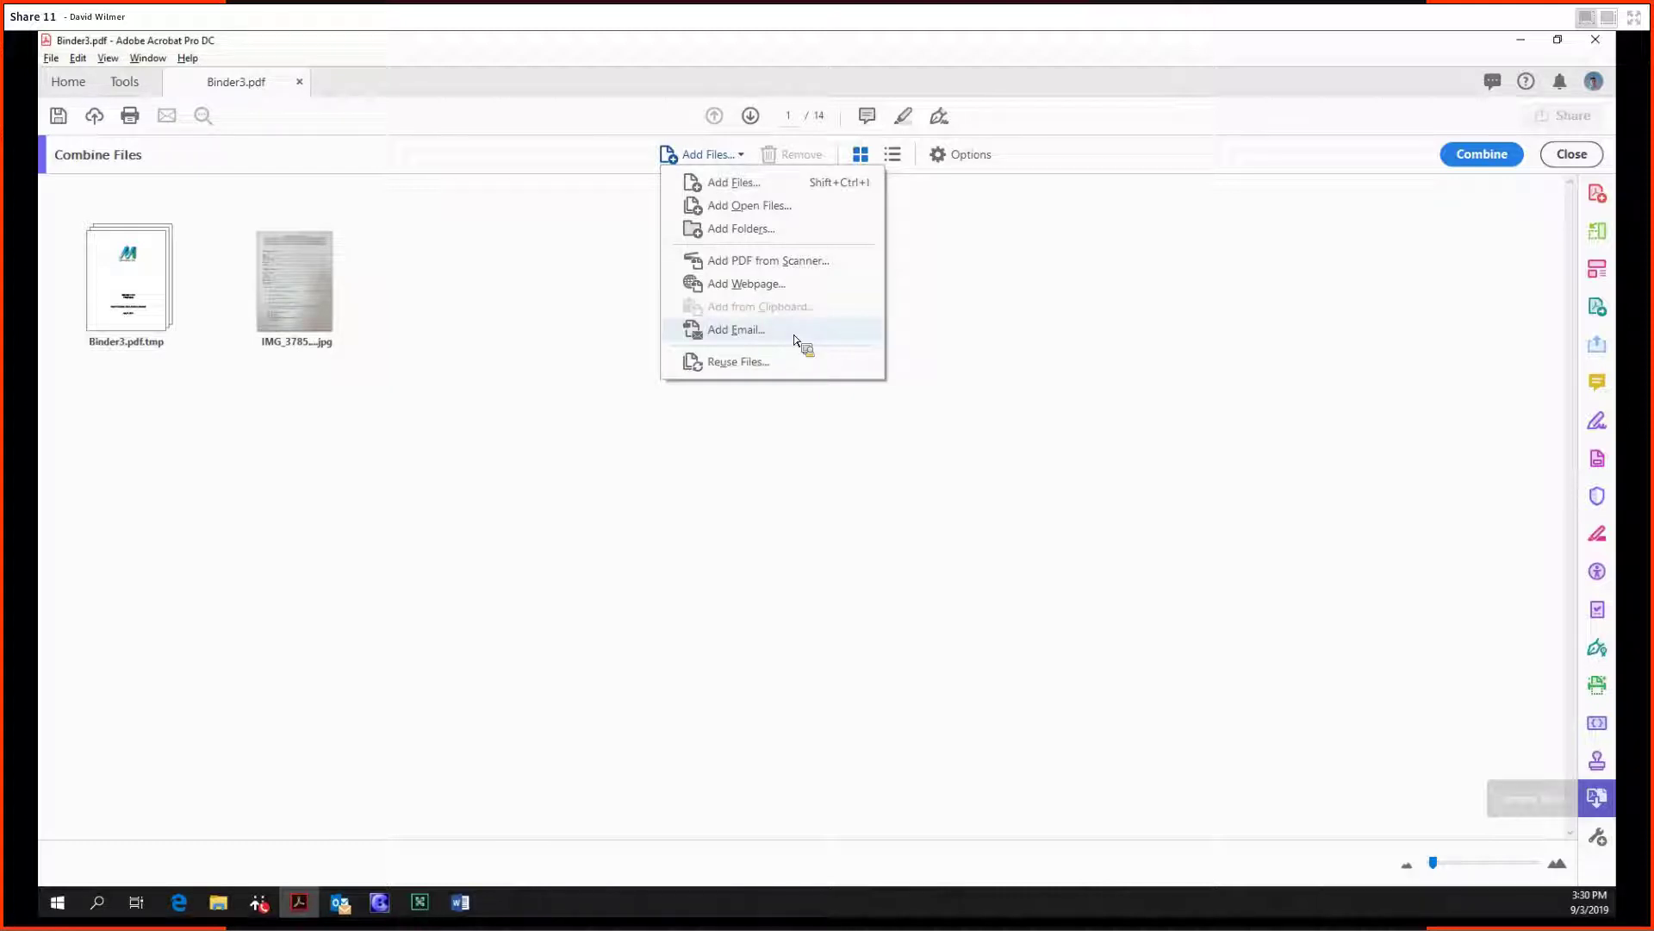
pyautogui.click(868, 163)
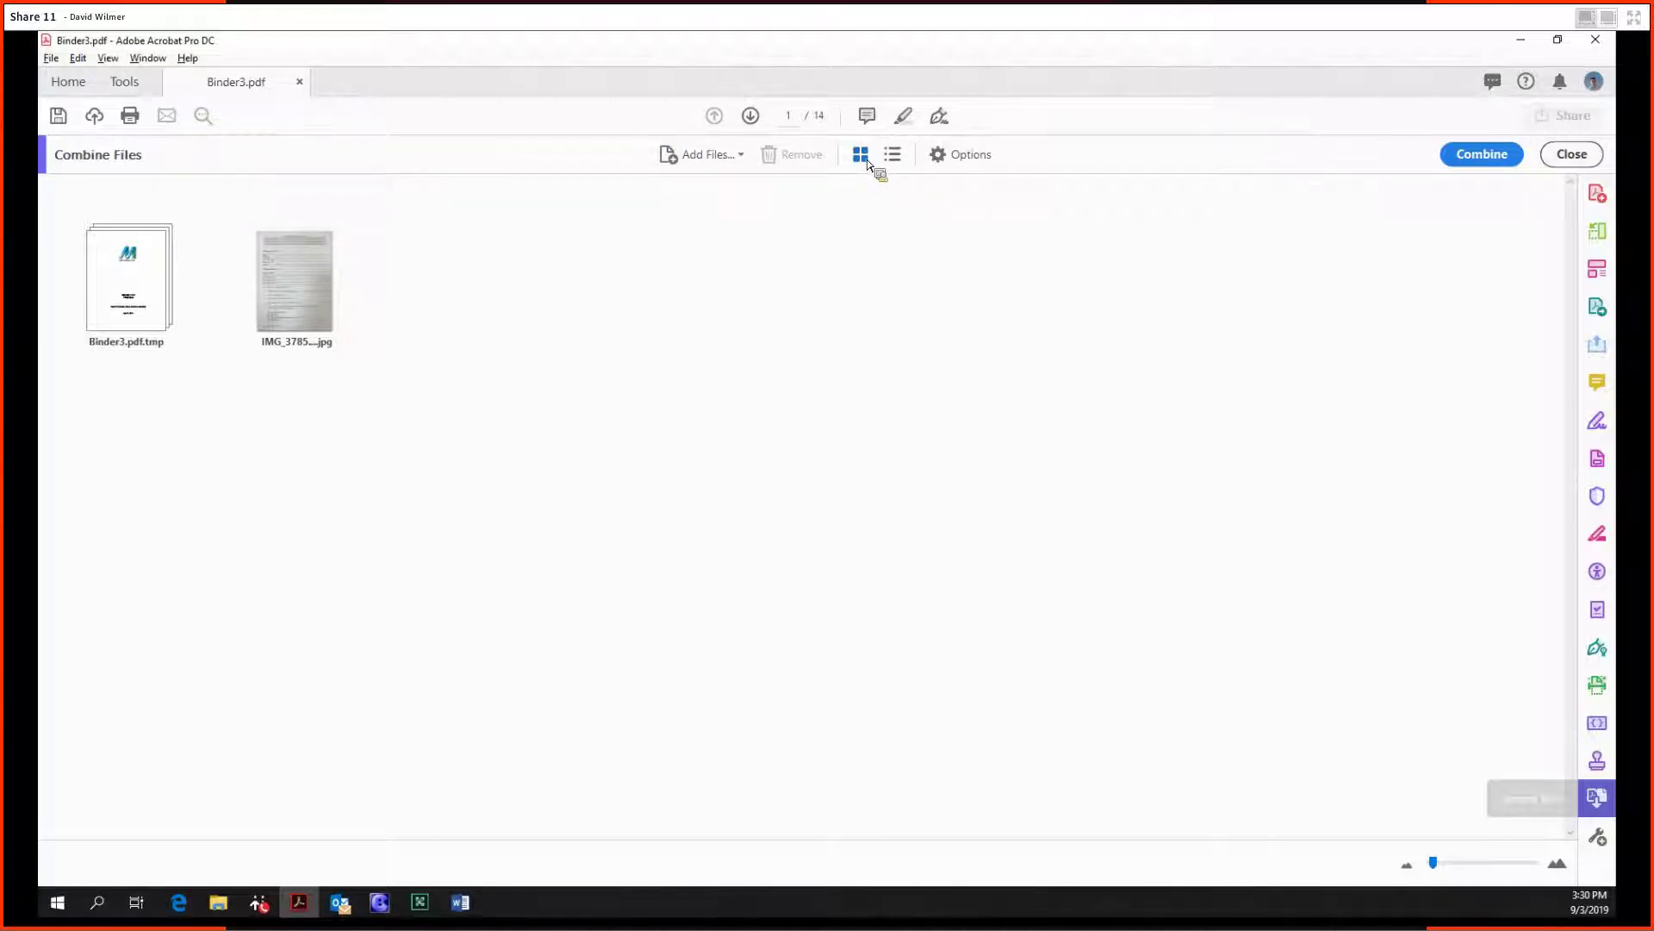
pyautogui.click(894, 157)
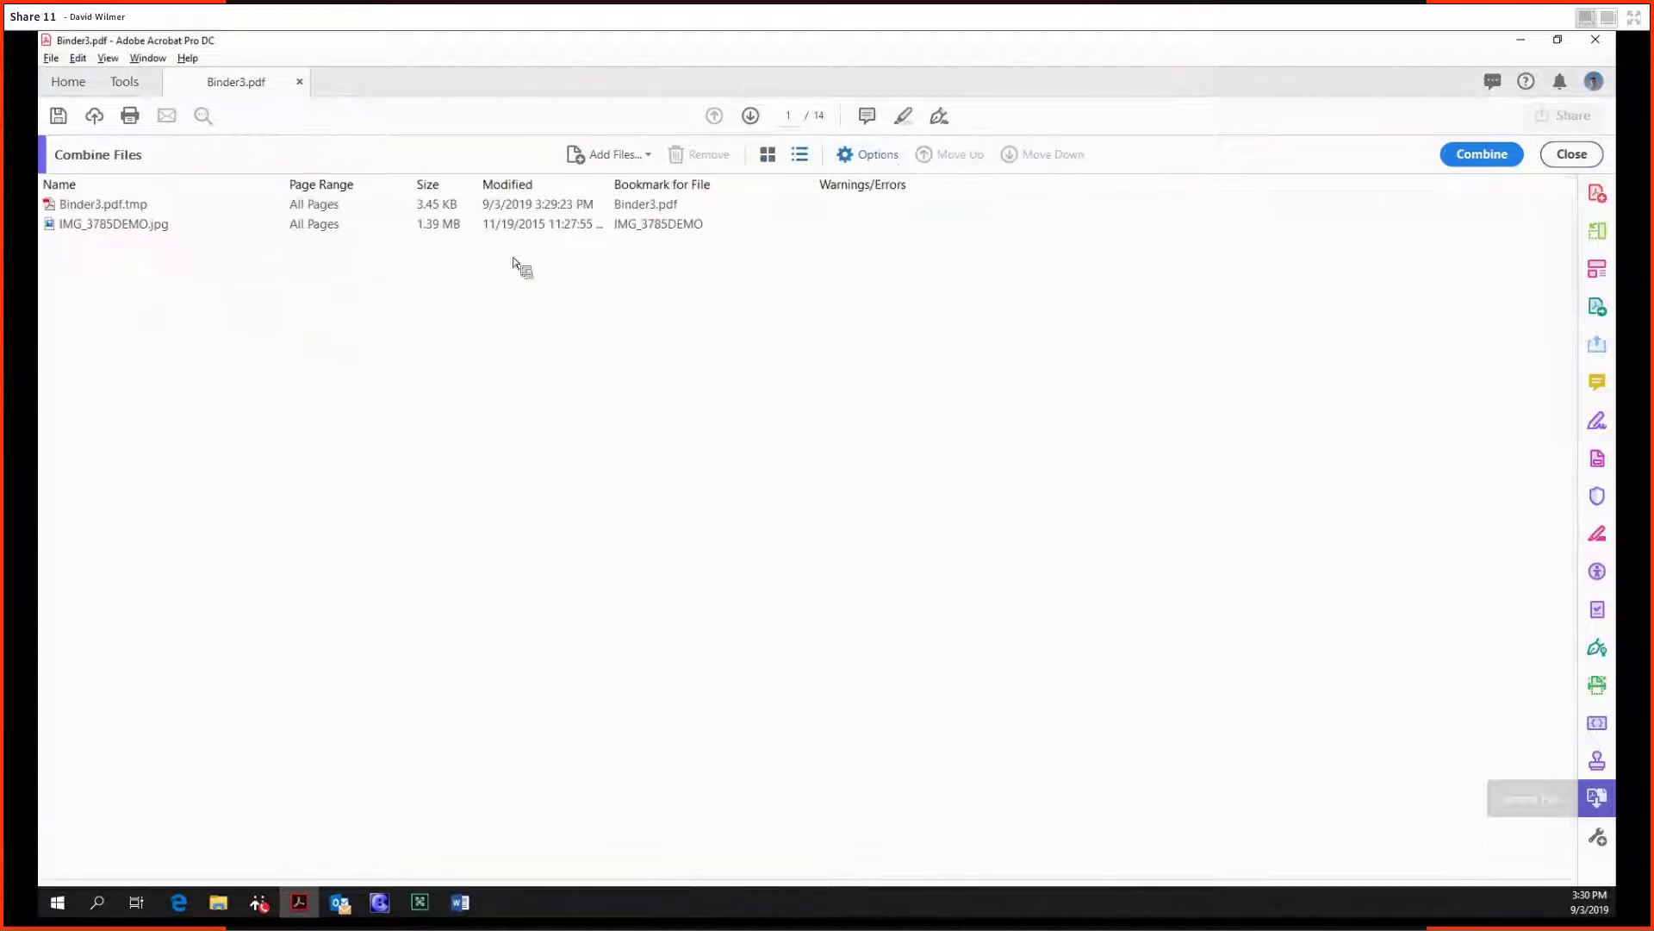
pyautogui.click(774, 159)
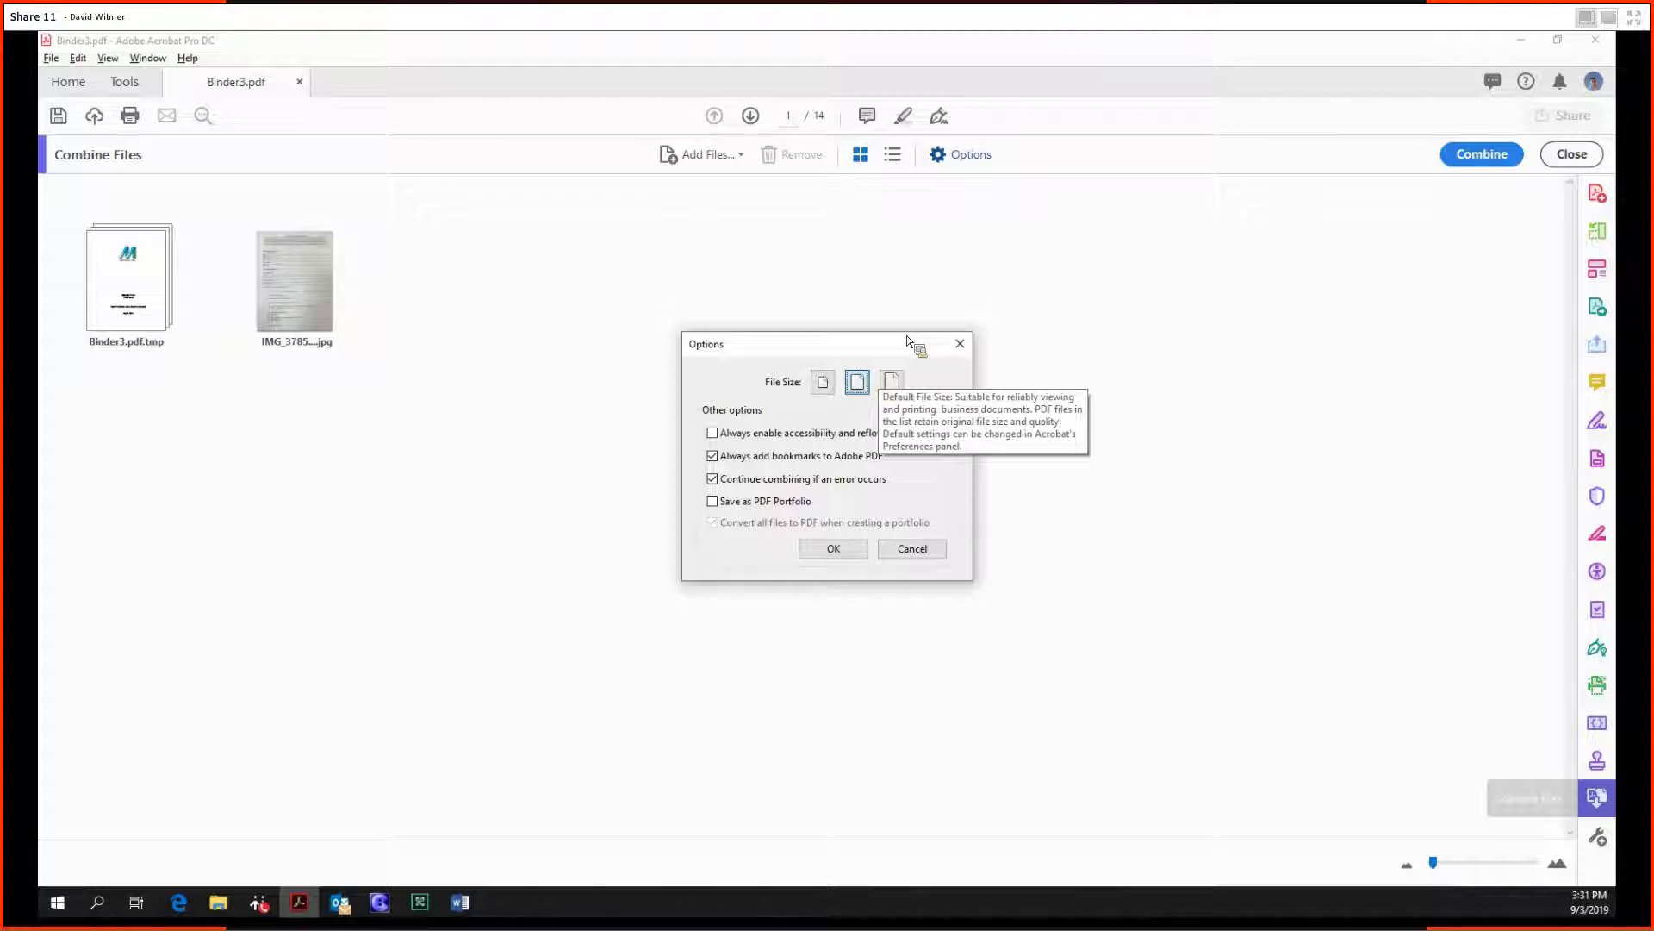
# - Choose the largest file size option and combine Binder3.pdf with the image into one PDF
pyautogui.click(893, 382)
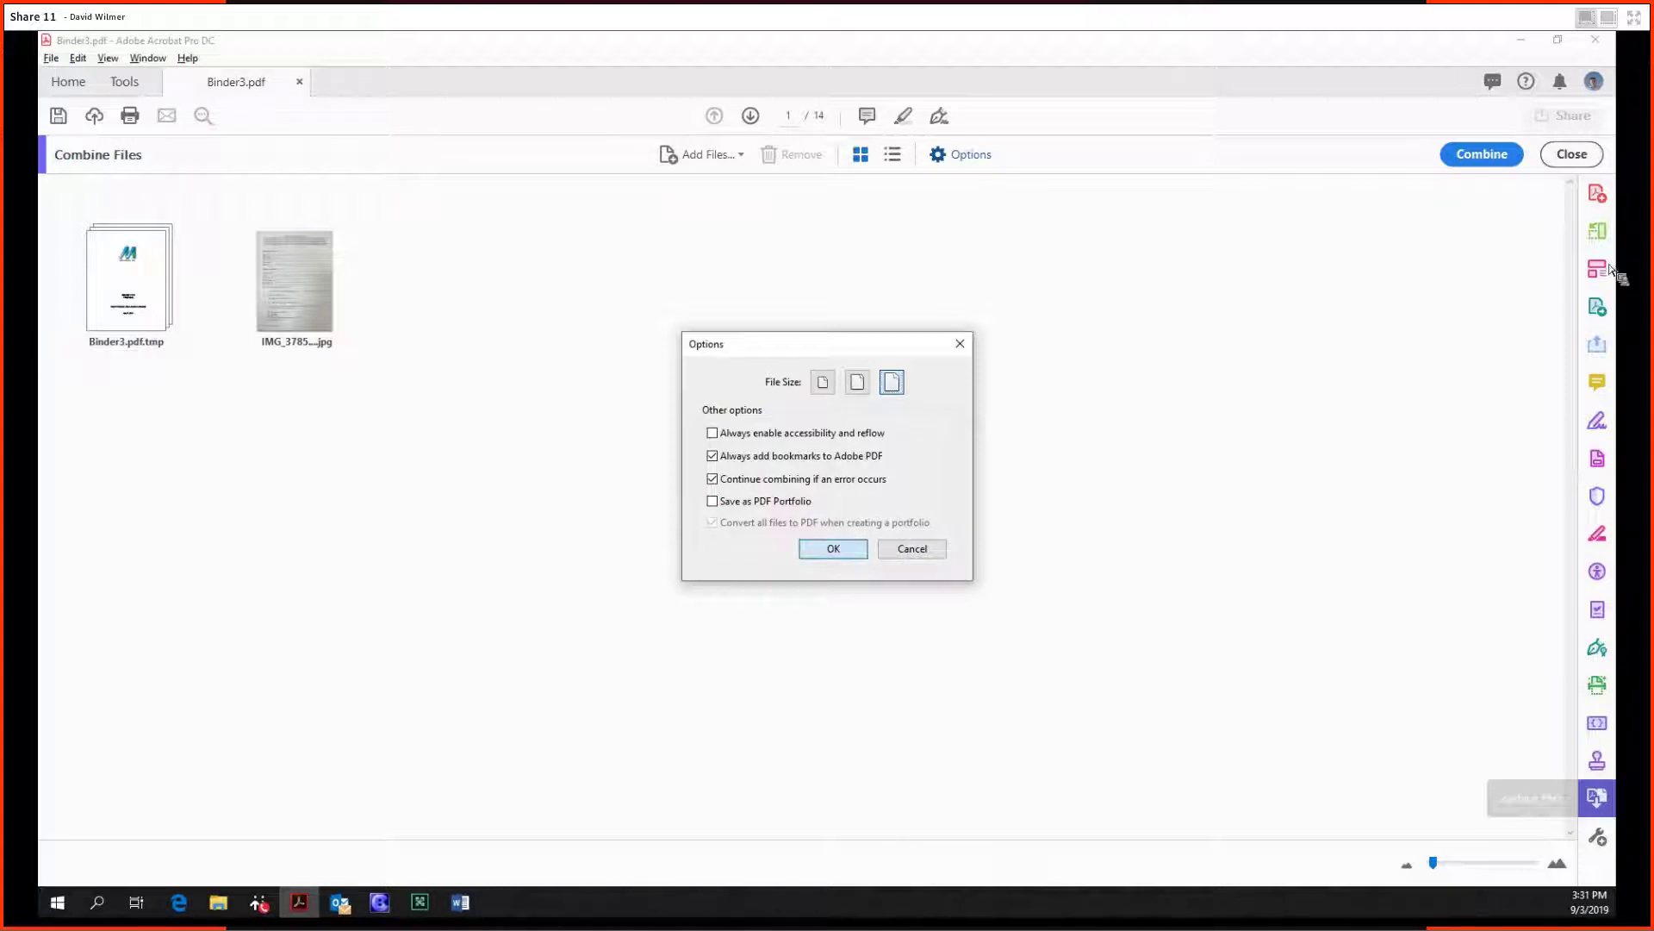
pyautogui.click(856, 547)
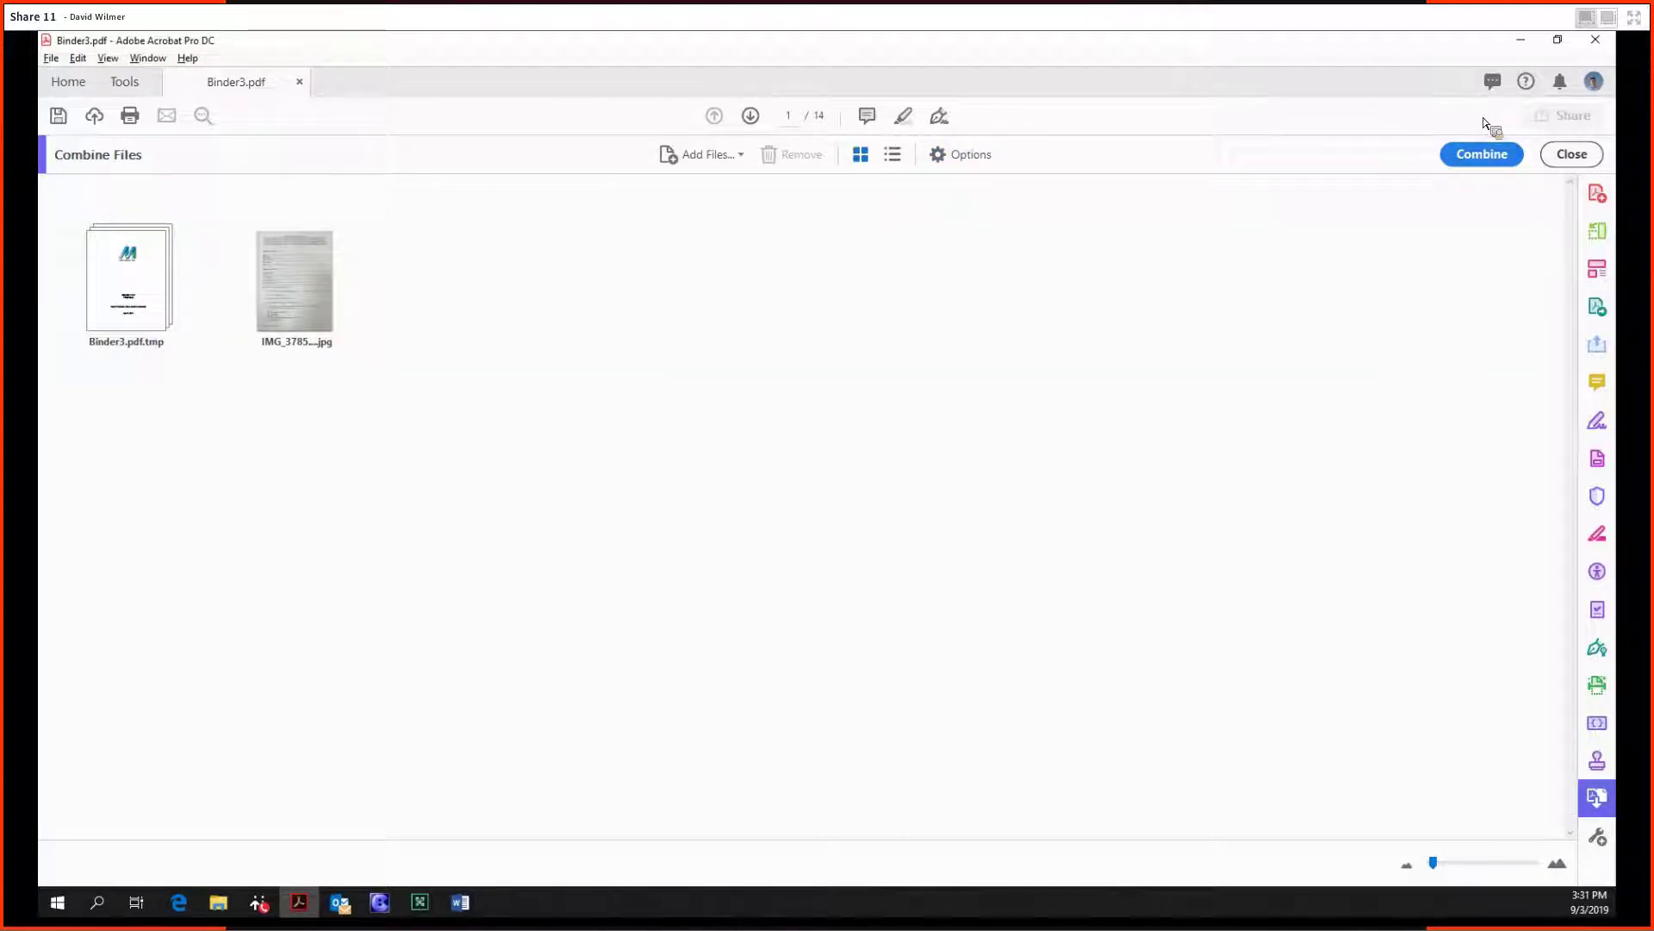
pyautogui.click(1479, 163)
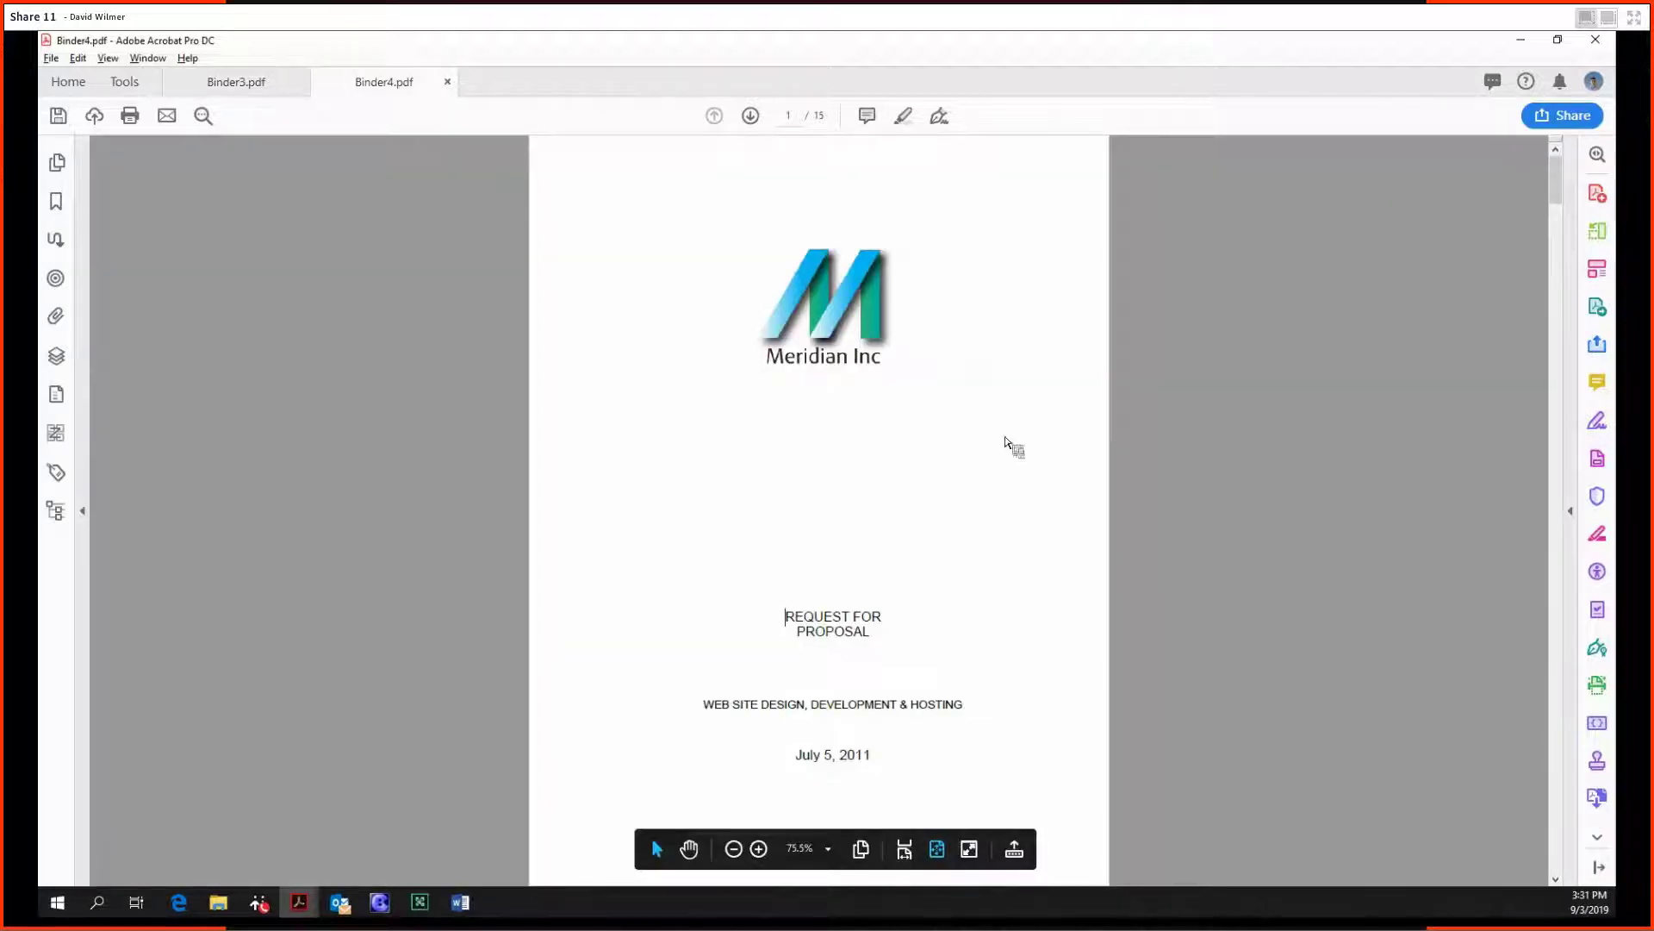
# - Compare text selection on the Word form page and the photographed form page at the end of Binder4.pdf
pyautogui.scroll(-13, 1330, 324)
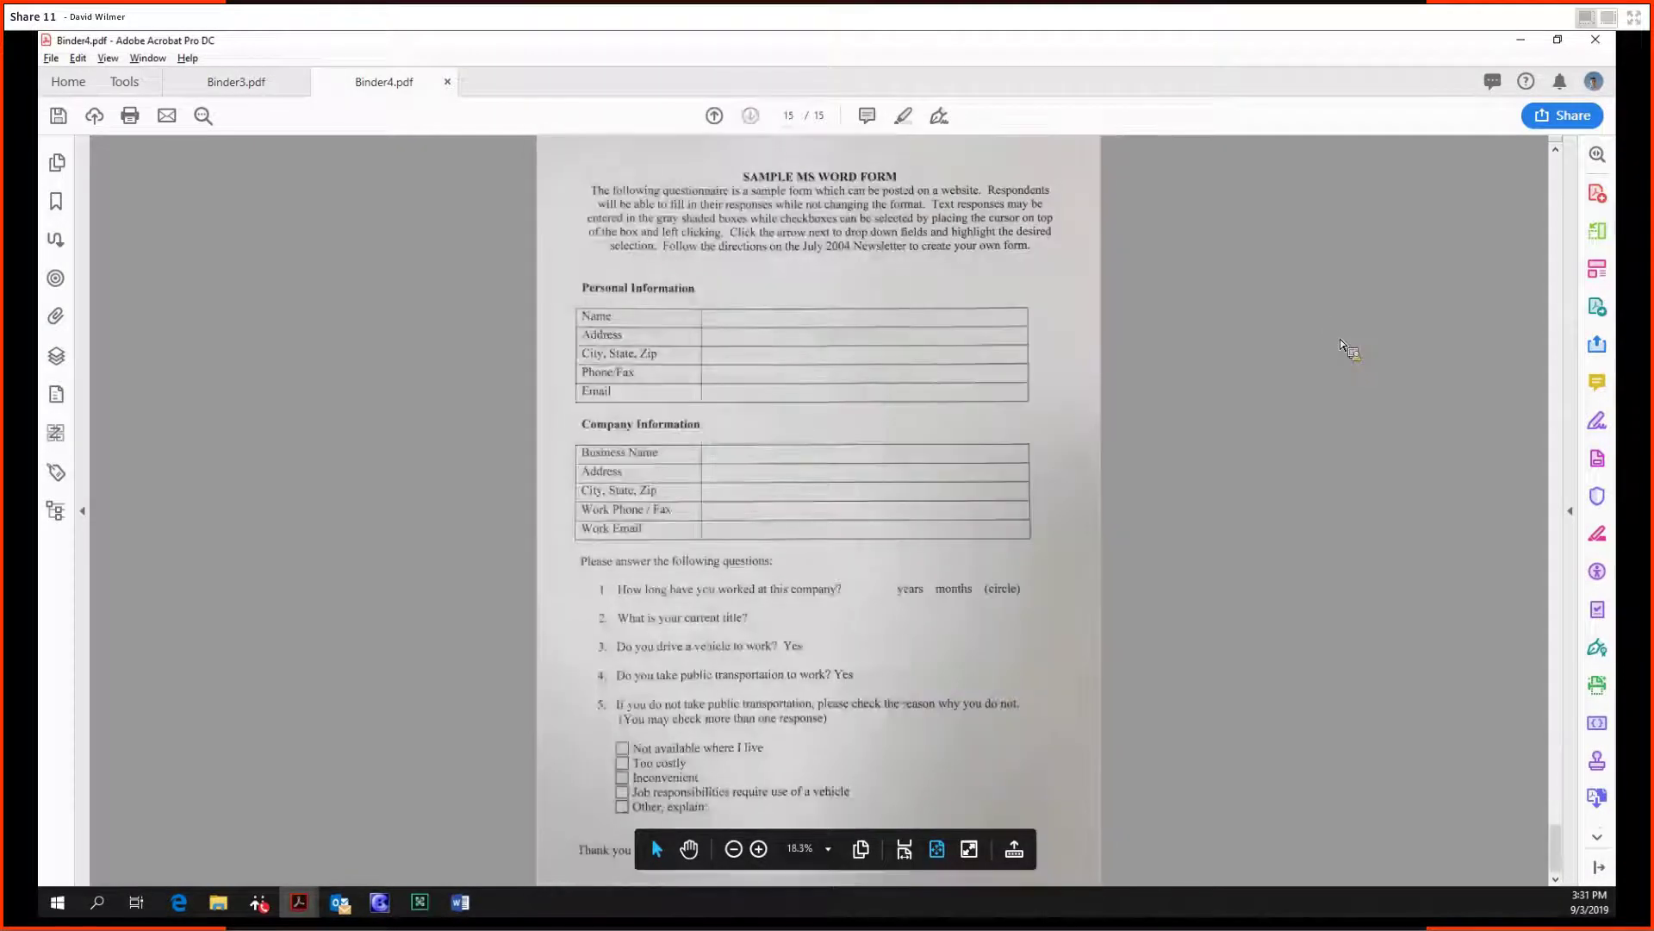
pyautogui.moveTo(796, 205); pyautogui.dragTo(1053, 451)
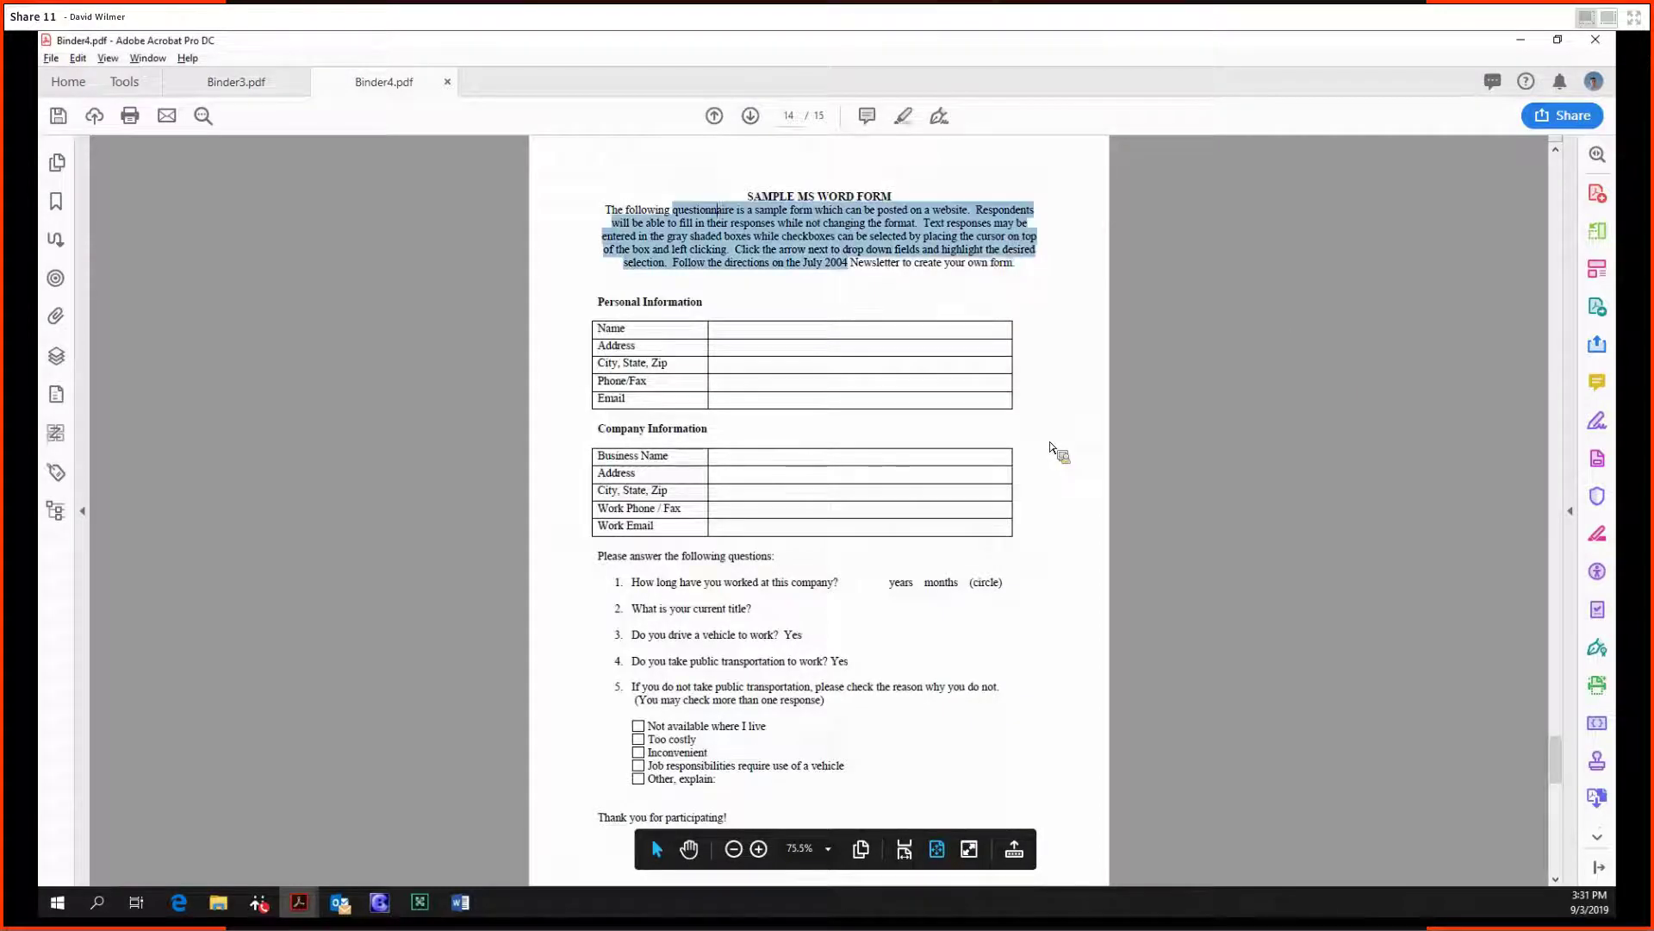
pyautogui.scroll(-5, 1043, 427)
pyautogui.moveTo(613, 205); pyautogui.dragTo(984, 855)
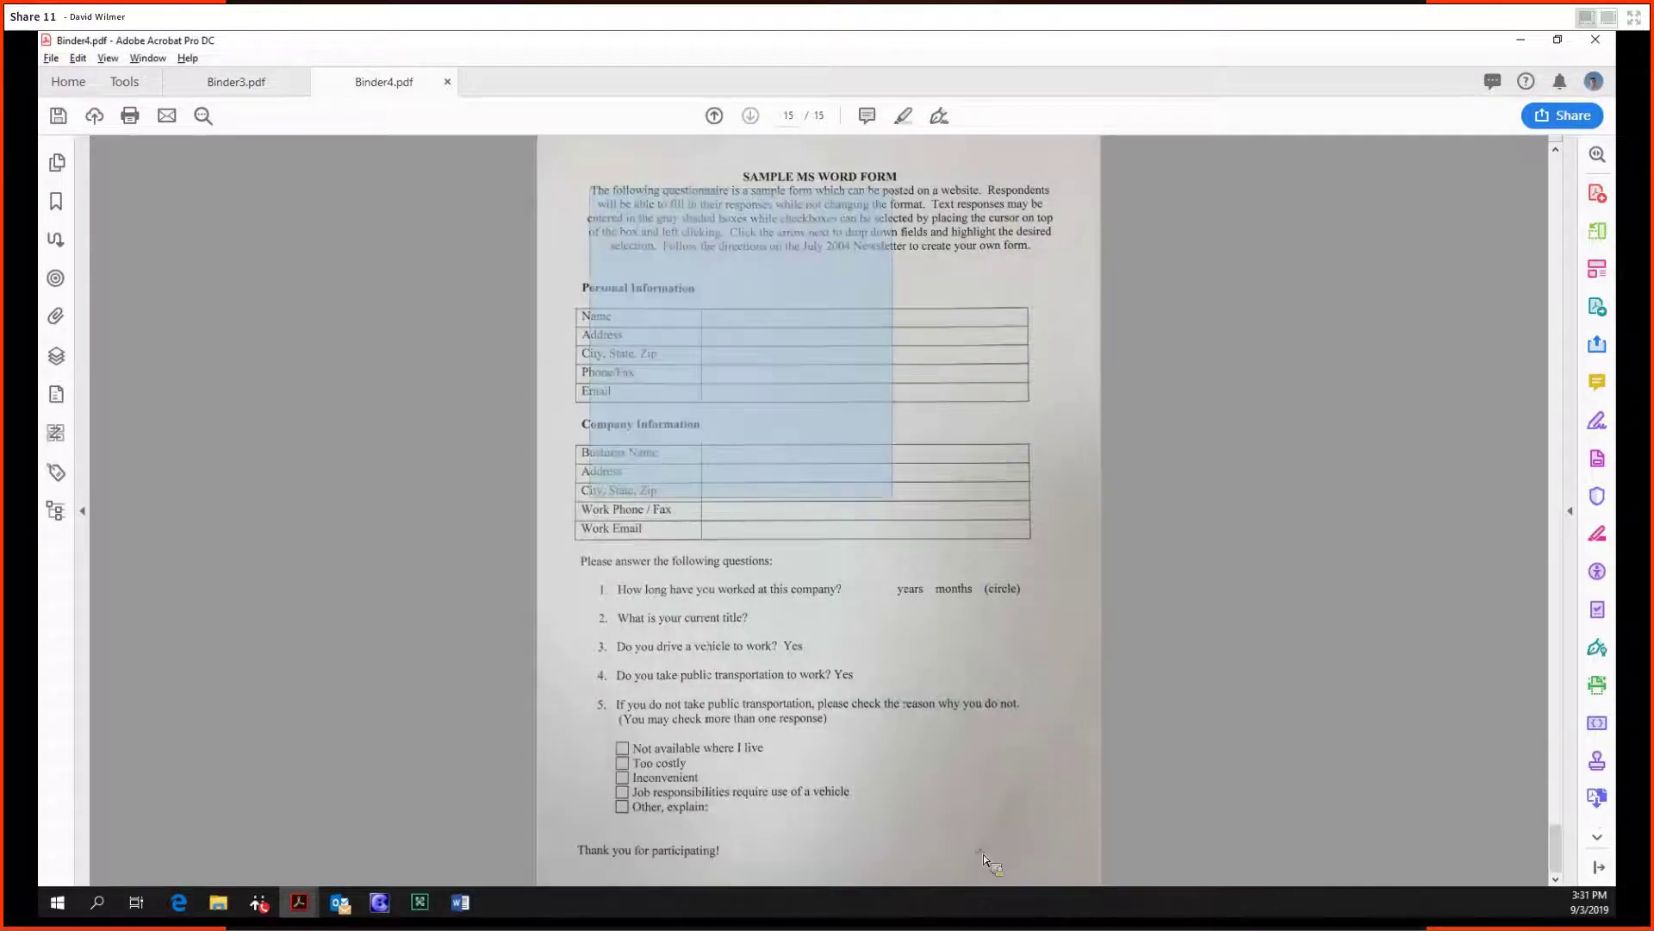
pyautogui.click(997, 806)
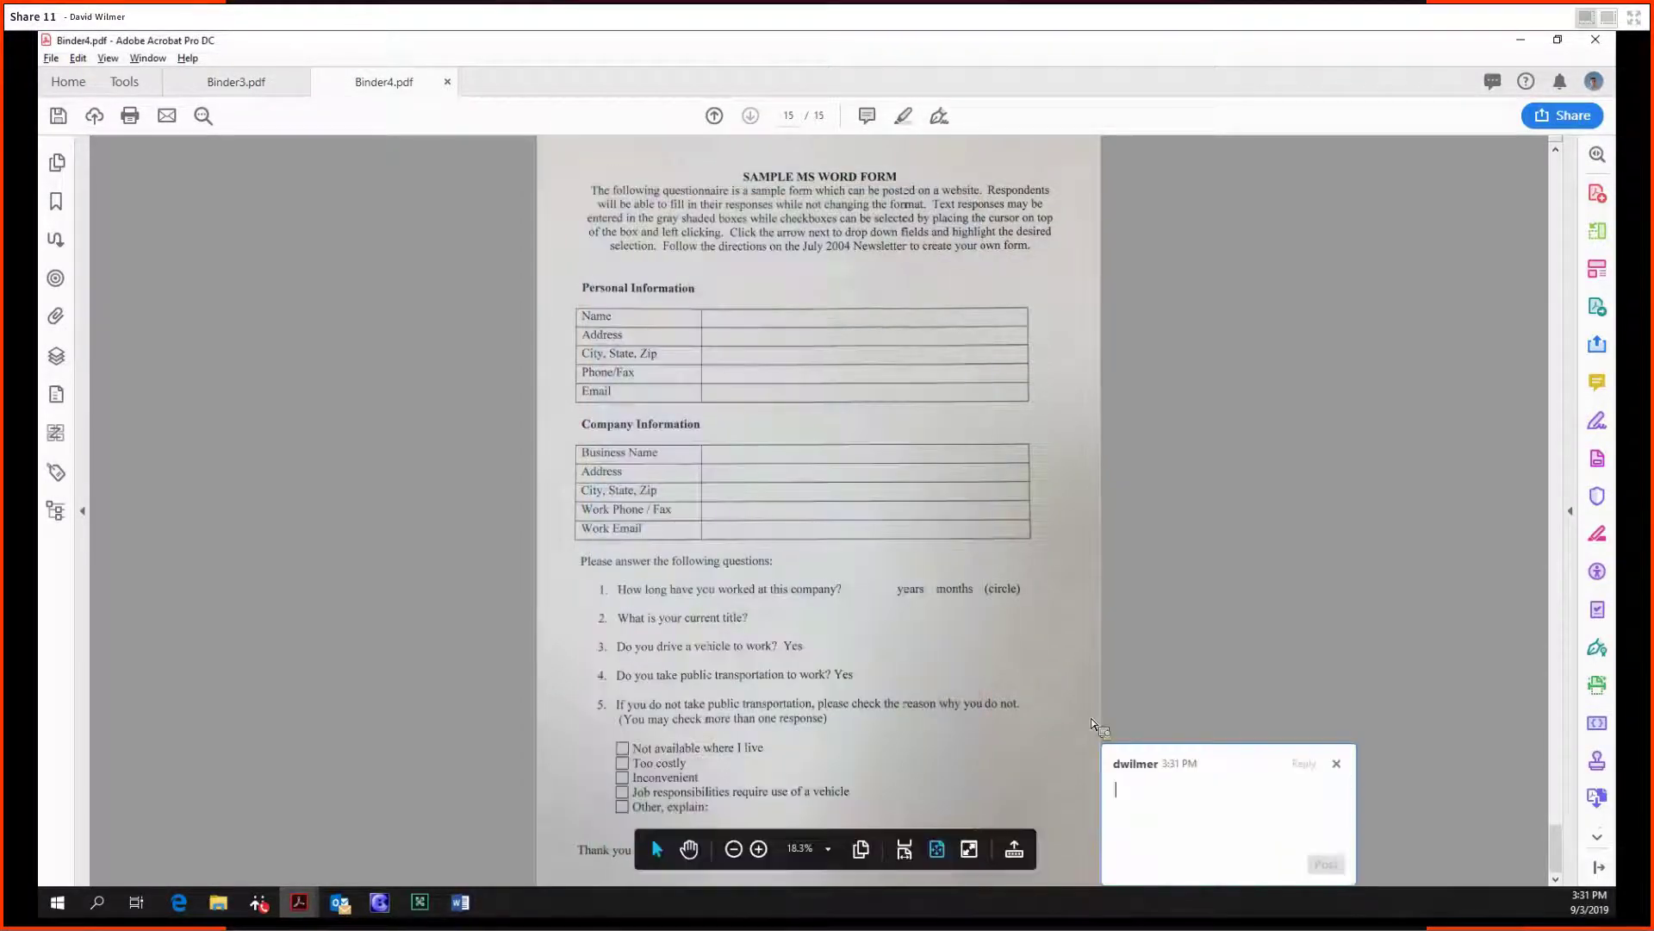
pyautogui.click(1336, 763)
pyautogui.scroll(20, 653, 839)
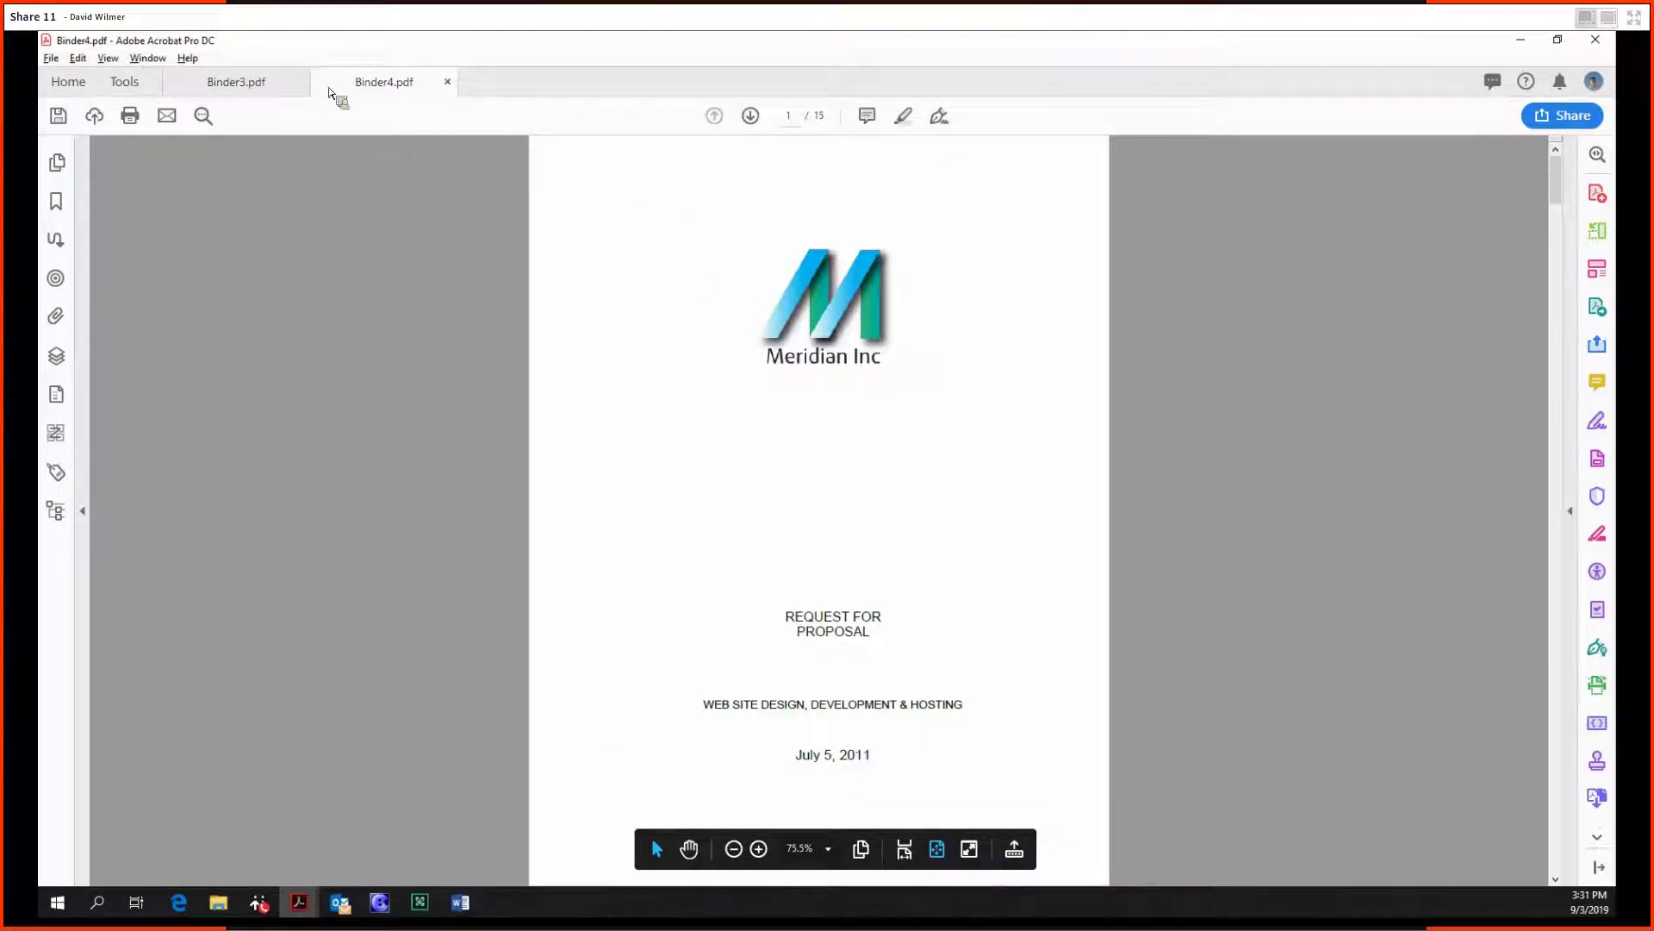
# - Close Binder3.pdf and show the overview of available tools
pyautogui.click(299, 82)
pyautogui.click(925, 508)
pyautogui.click(143, 91)
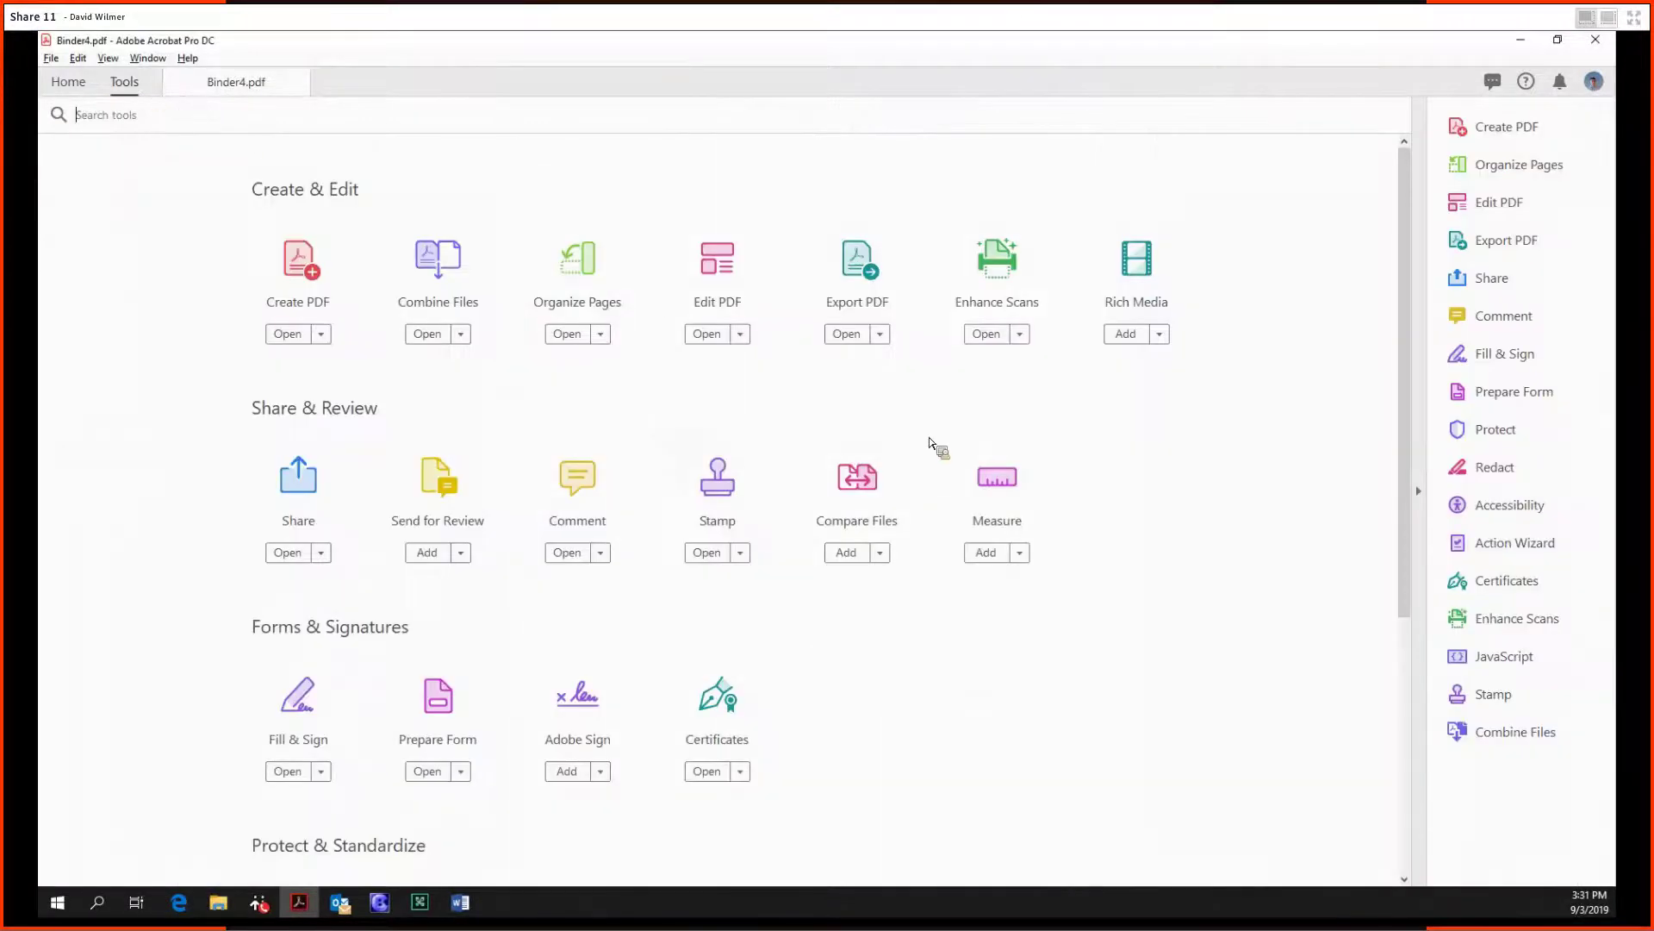